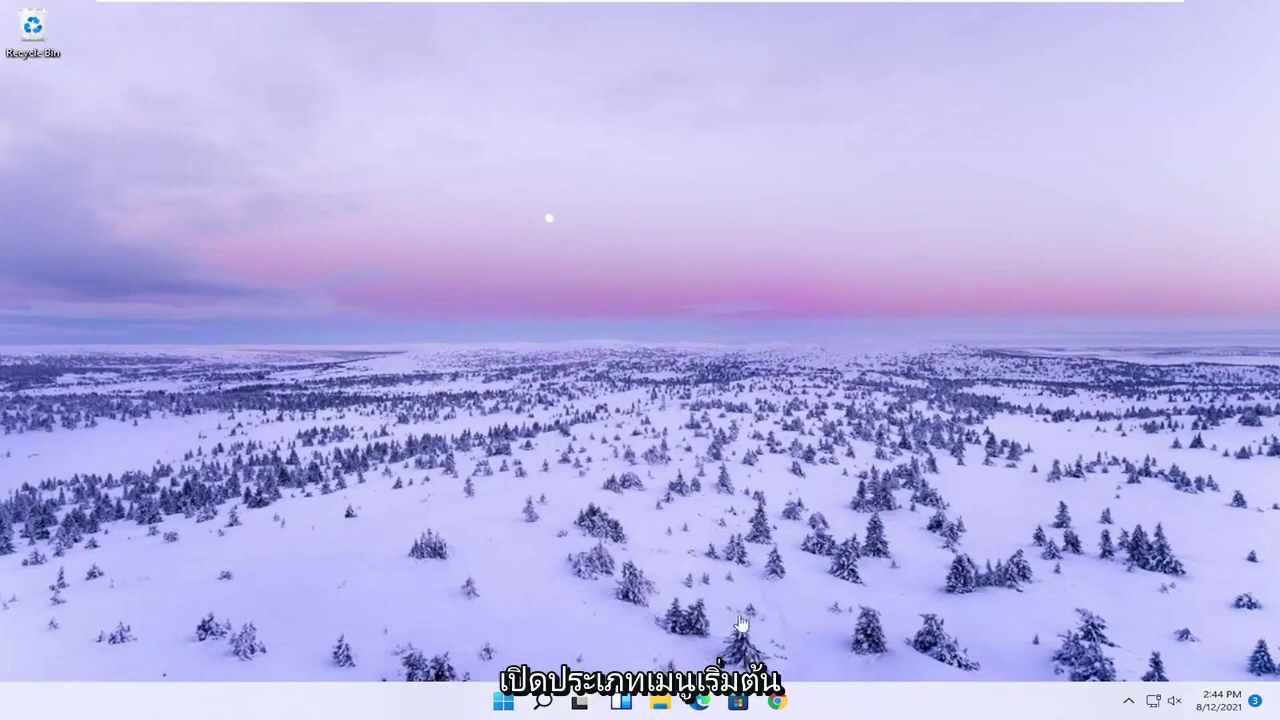
Search for regedit and launch Registry Editor with Run as administrator.
{"action": "left_click", "coordinate": [556, 705]}
{"action": "type", "text": "reg"}
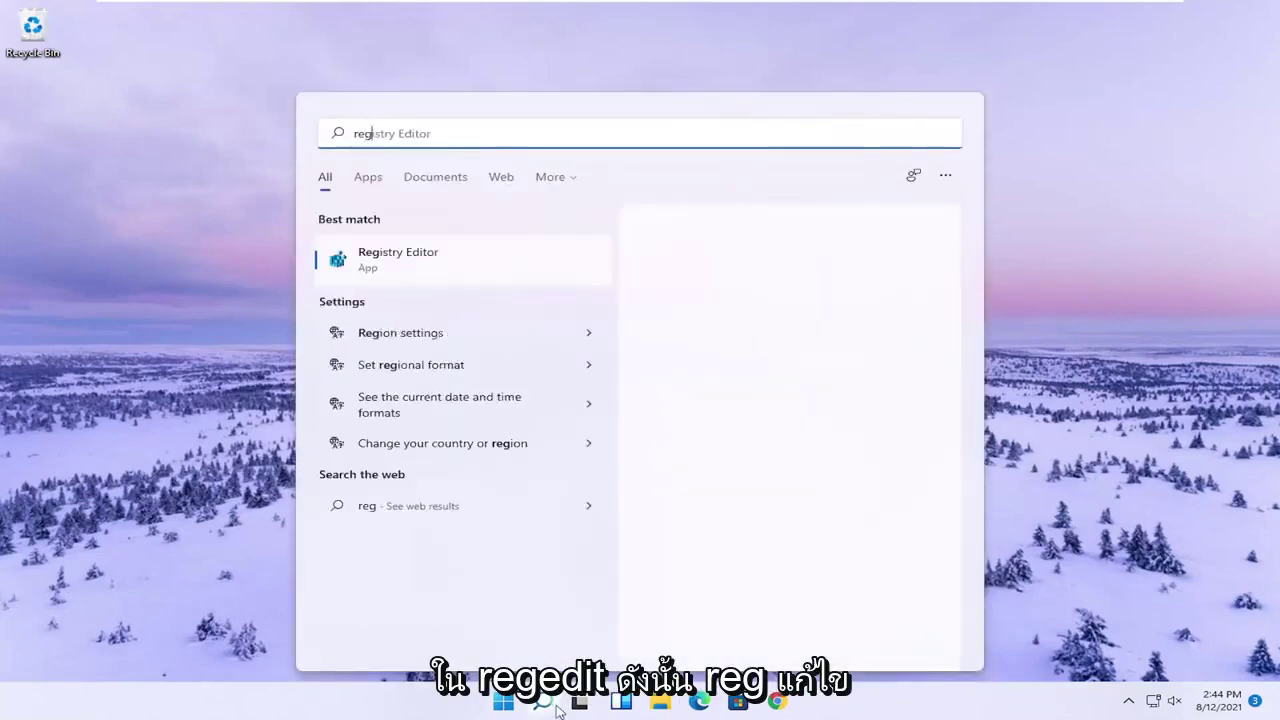
{"action": "type", "text": "edit"}
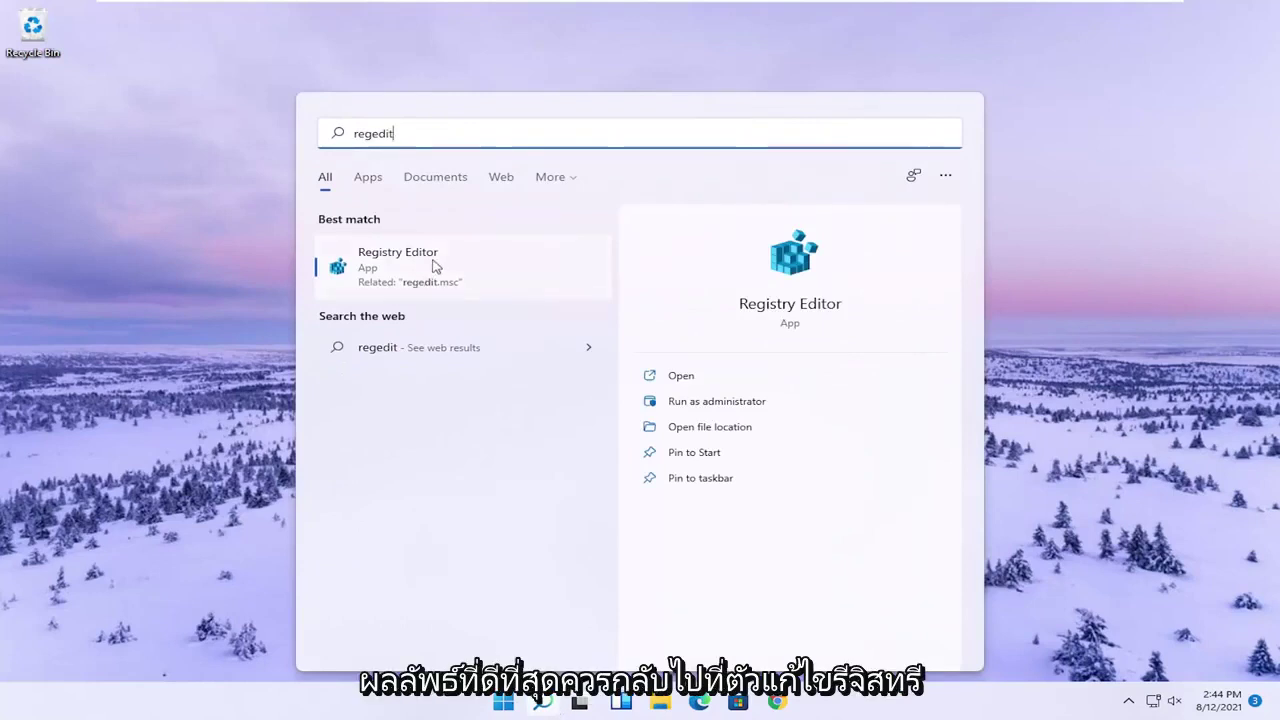
{"action": "right_click", "coordinate": [400, 271]}
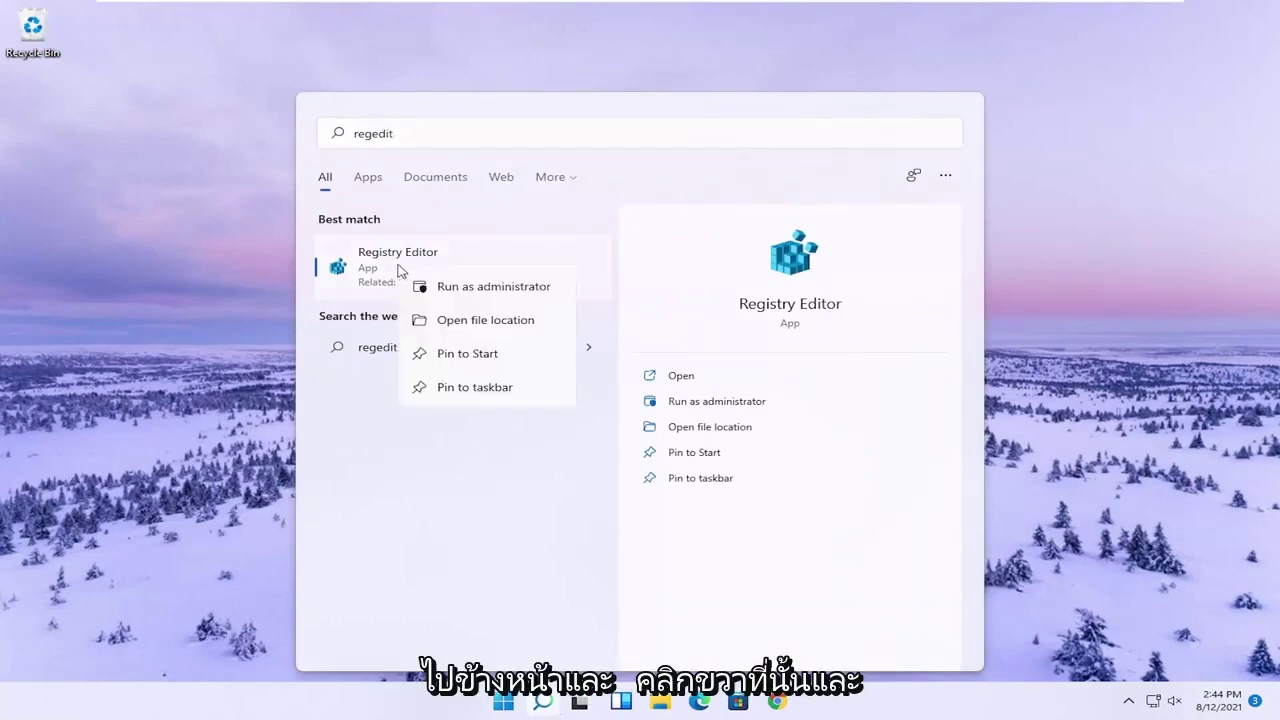
{"action": "left_click", "coordinate": [455, 286]}
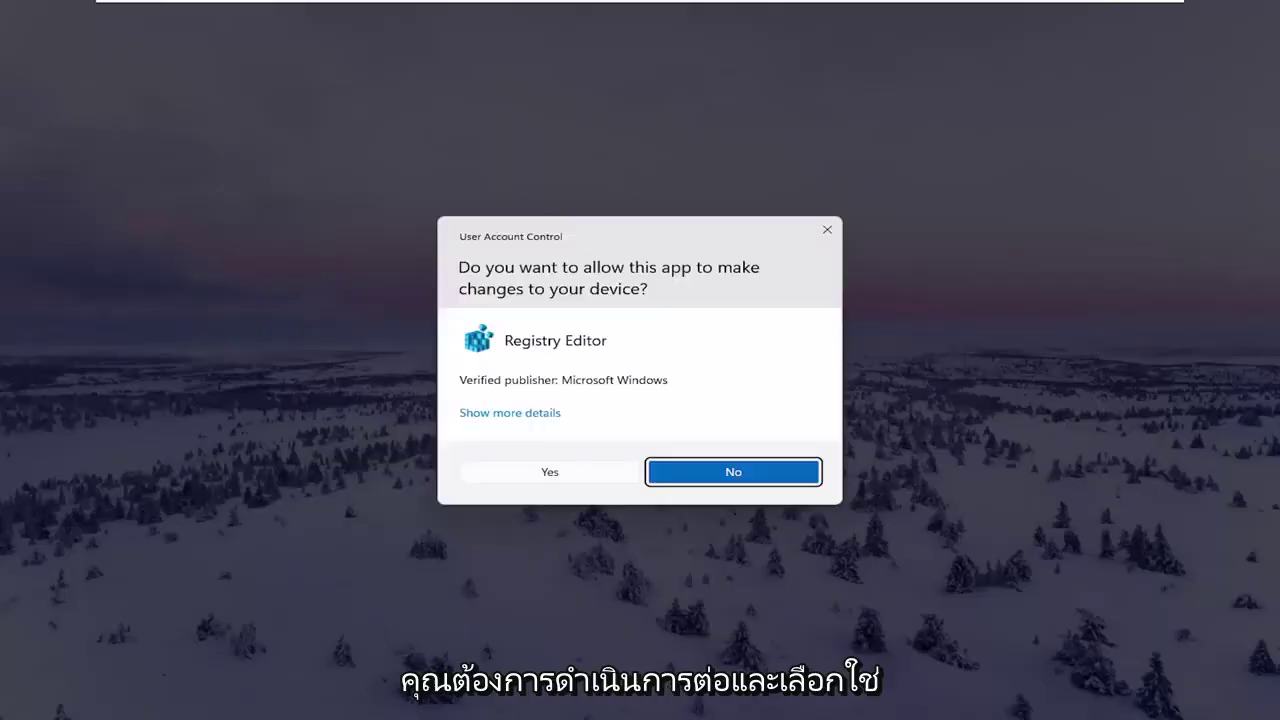
Approve the UAC prompt, collapse HKEY_LOCAL_MACHINE and select the Computer root.
{"action": "left_click", "coordinate": [541, 477]}
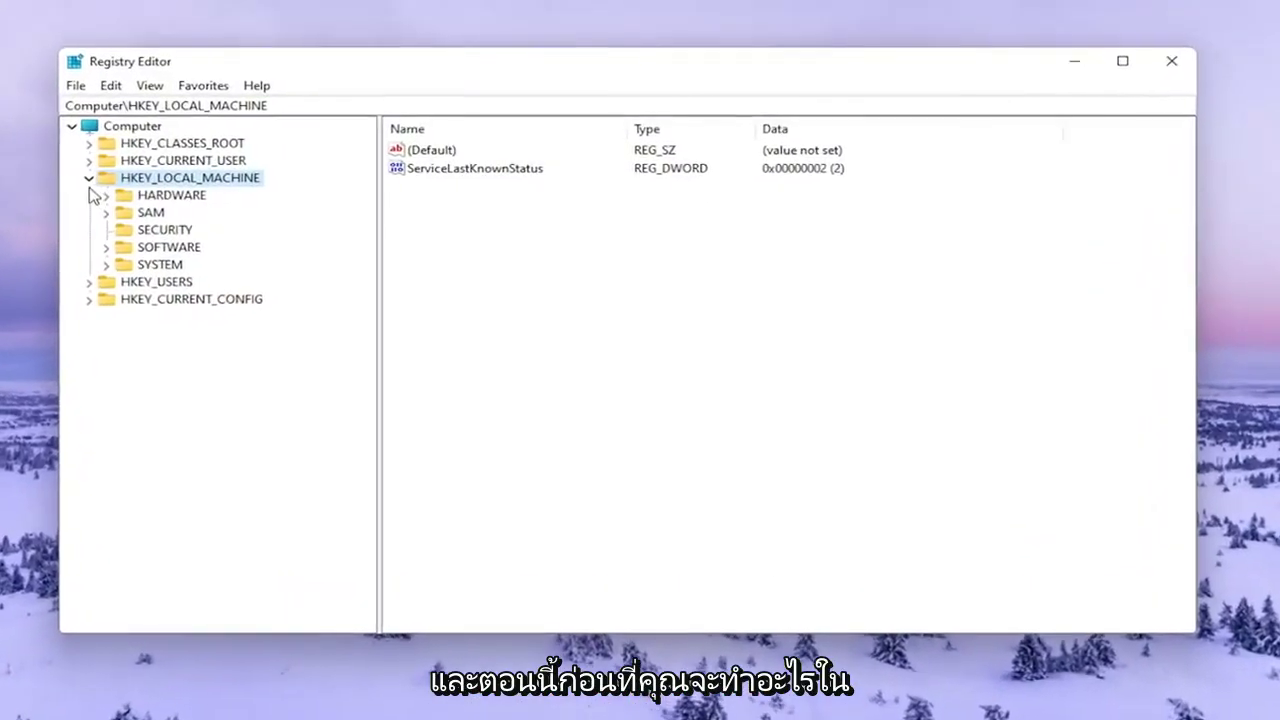
{"action": "left_click", "coordinate": [179, 176]}
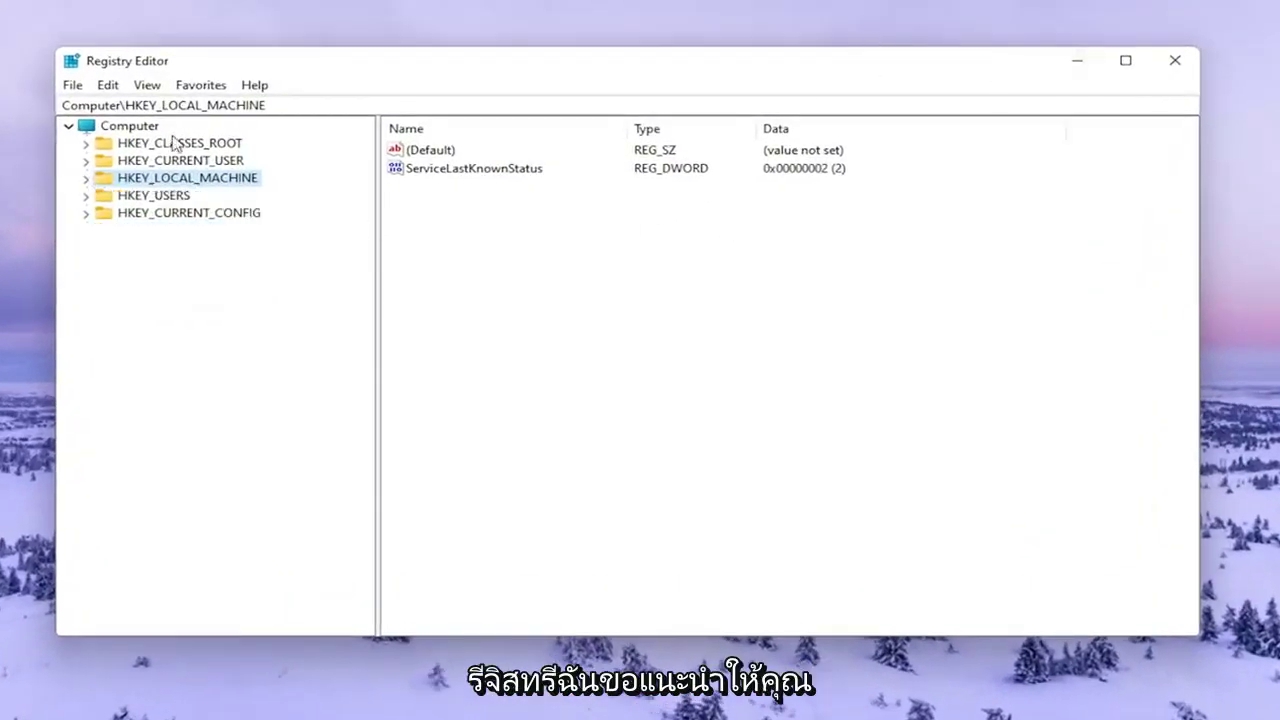
{"action": "left_click", "coordinate": [129, 125]}
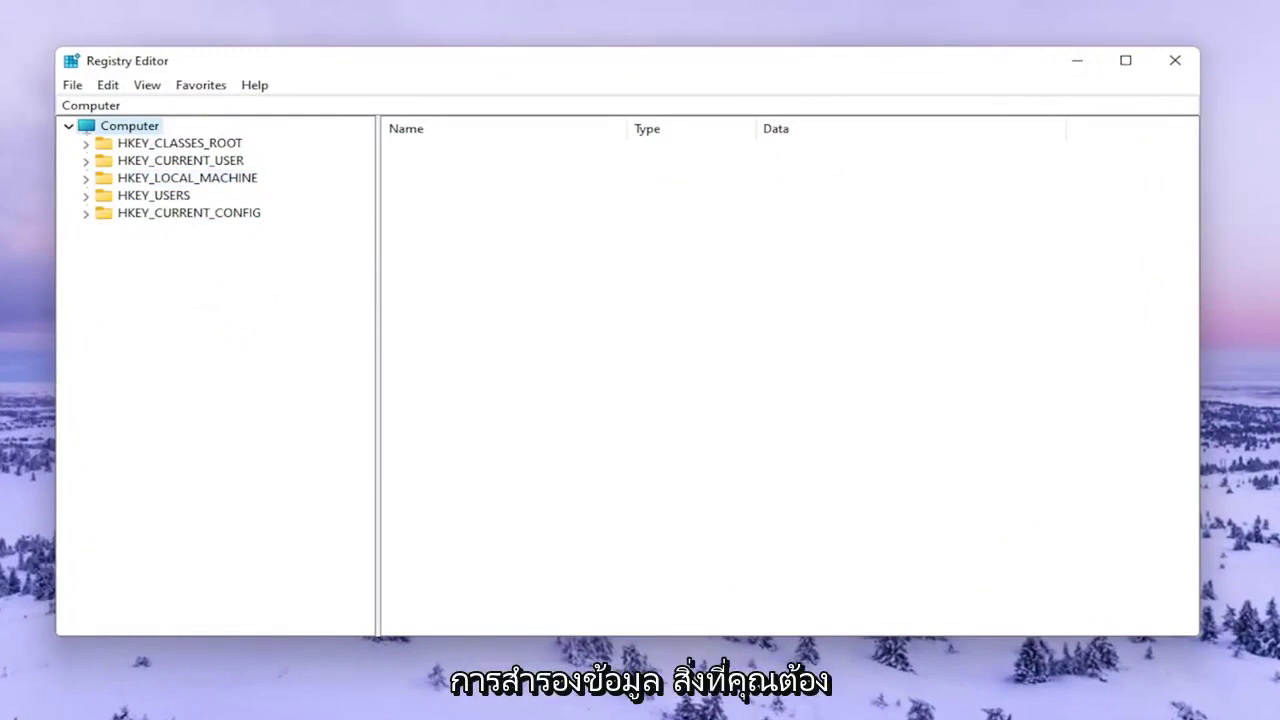
Bring up the registry Export and Import dialogs, cancelling both unused.
{"action": "left_click", "coordinate": [73, 86]}
{"action": "left_click", "coordinate": [97, 126]}
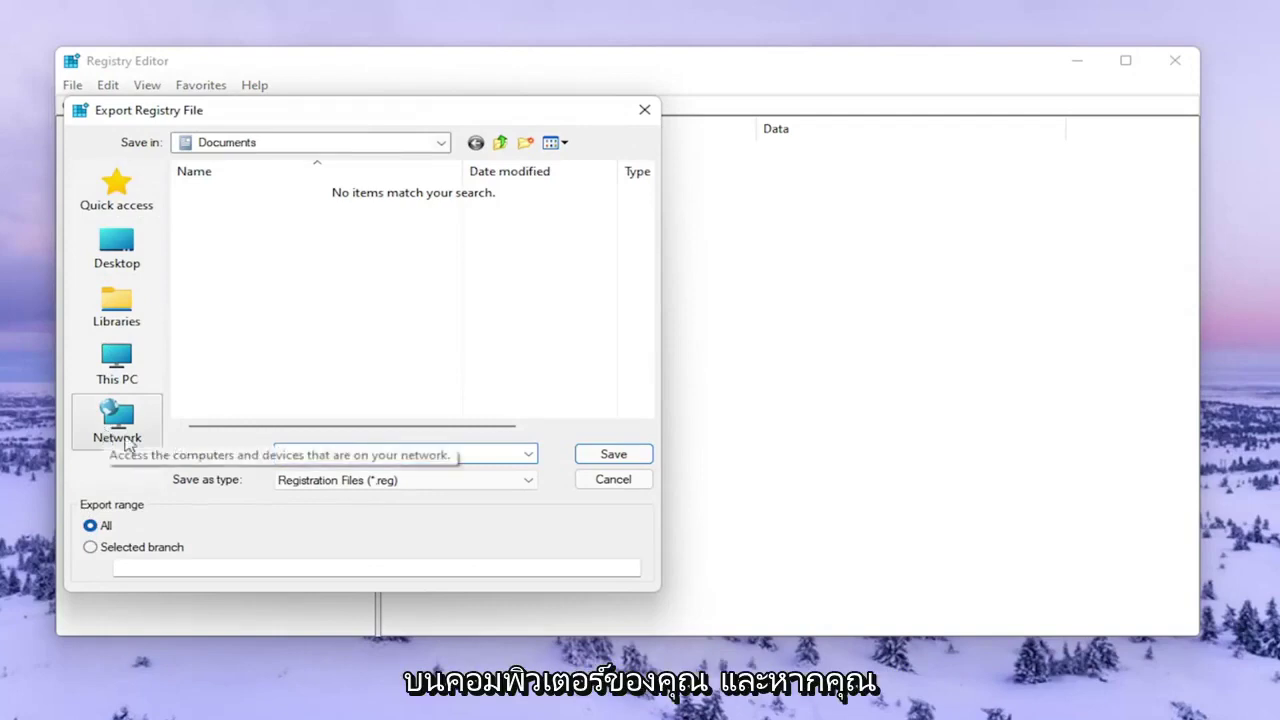
{"action": "left_click", "coordinate": [592, 484]}
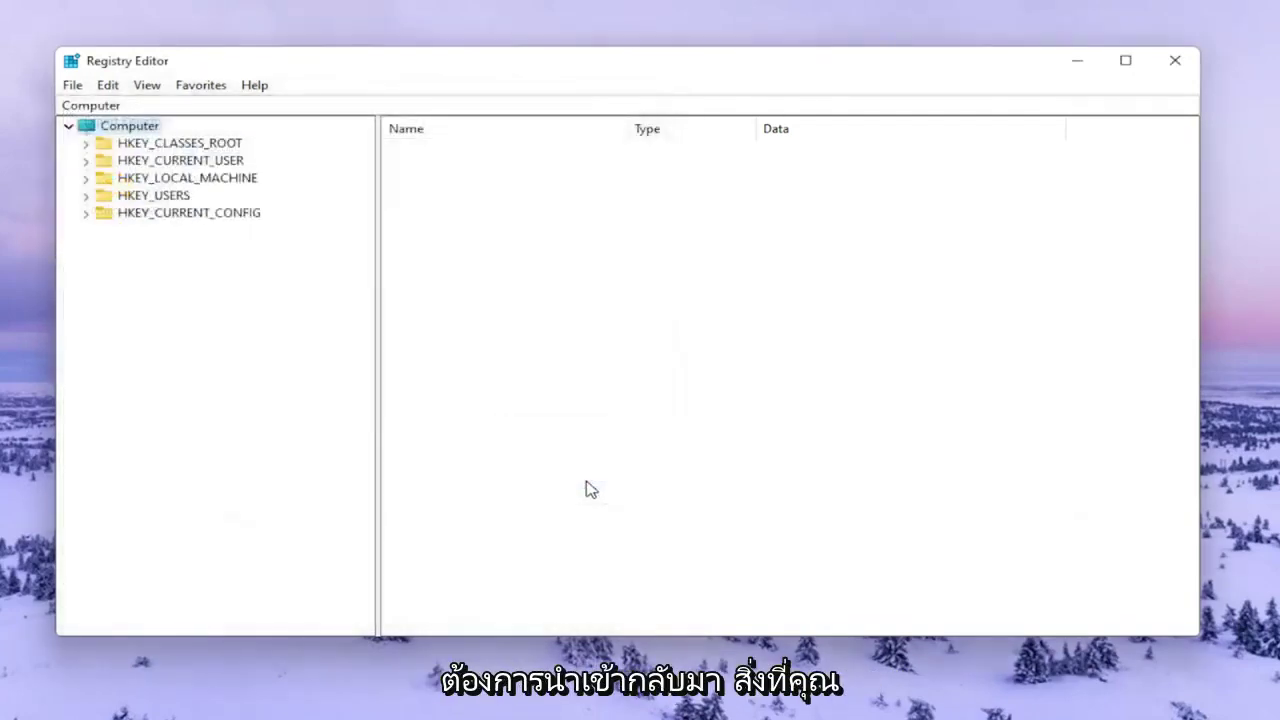
{"action": "left_click", "coordinate": [73, 85]}
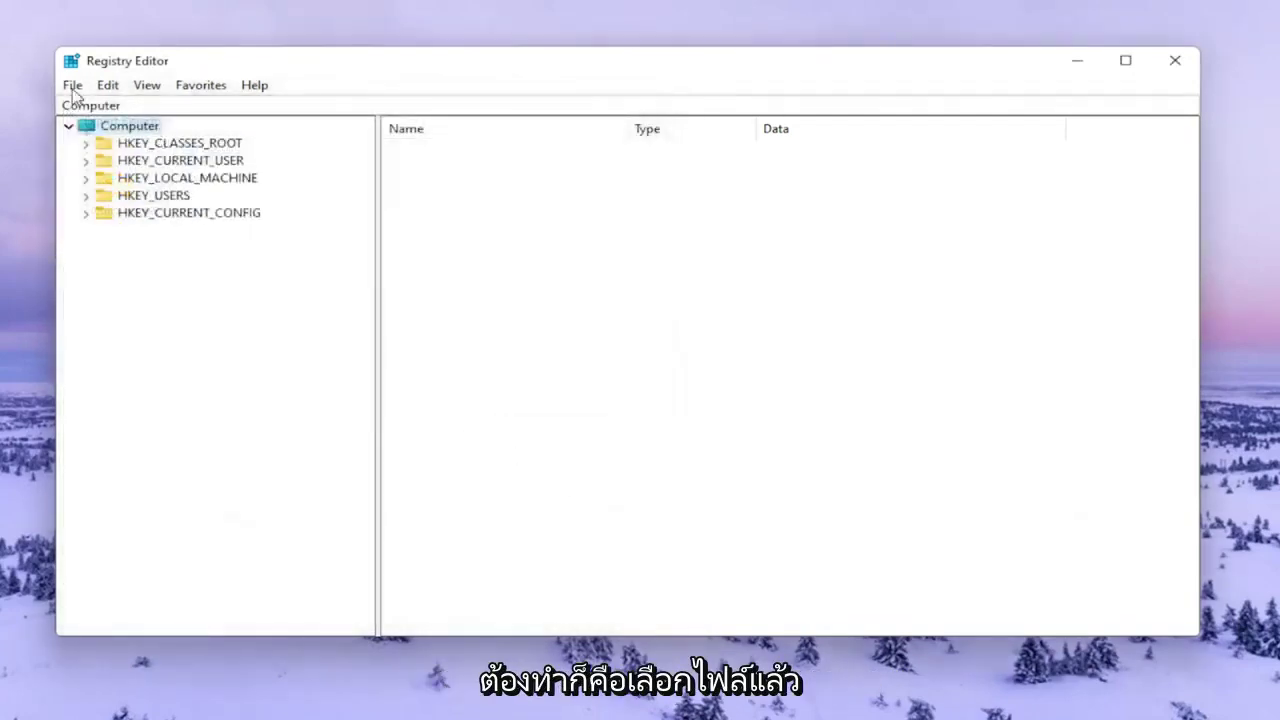
{"action": "left_click", "coordinate": [110, 108]}
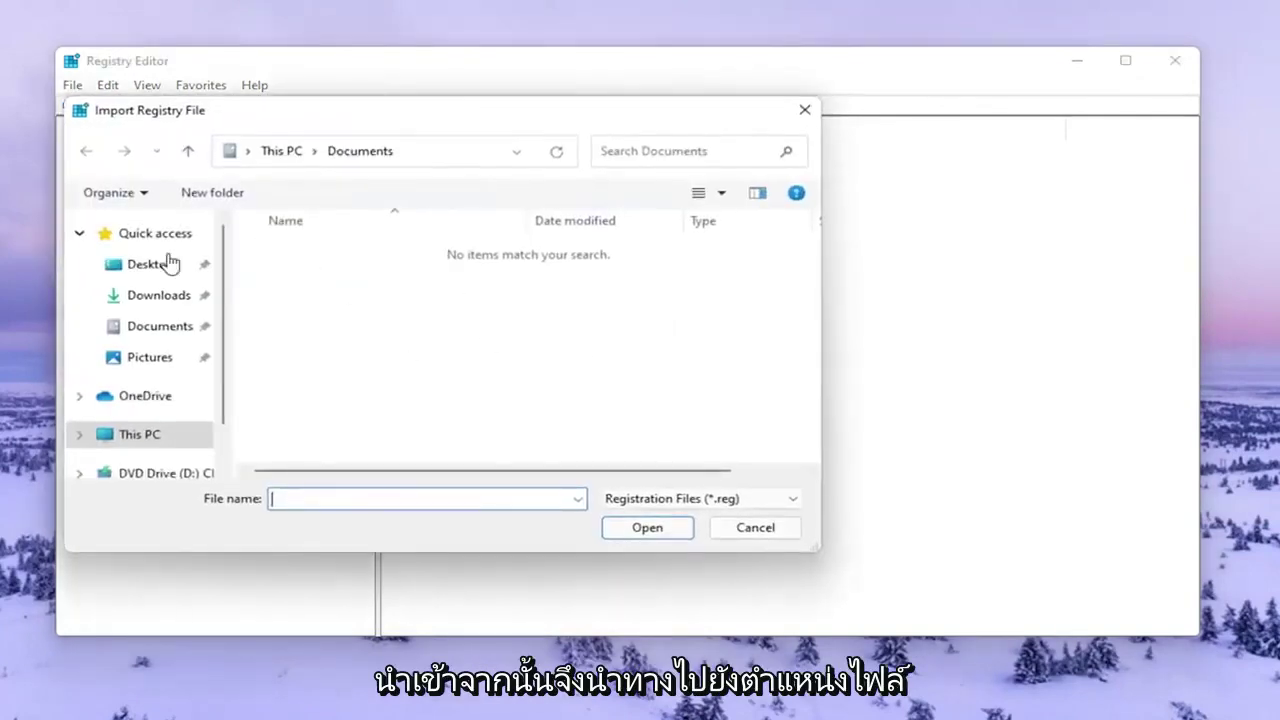
{"action": "left_click", "coordinate": [781, 536]}
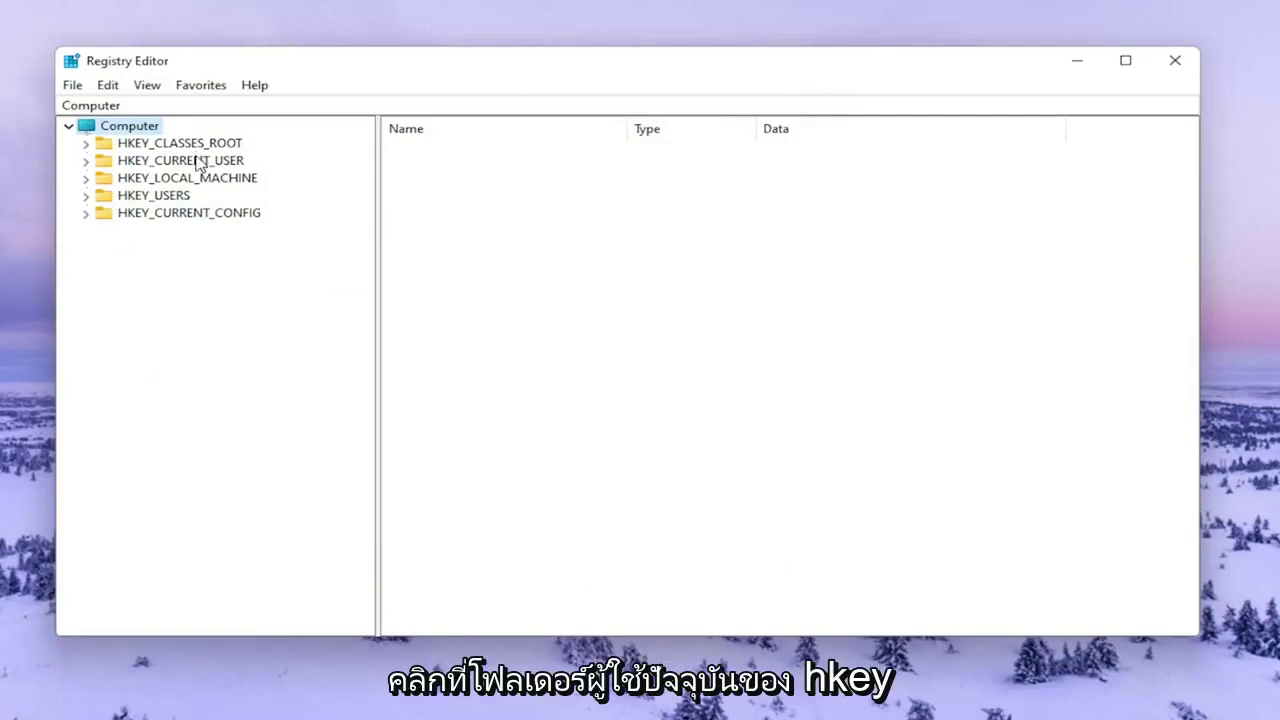
Expand HKEY_CURRENT_USER, then Software, then Classes.
{"action": "double_click", "coordinate": [197, 162]}
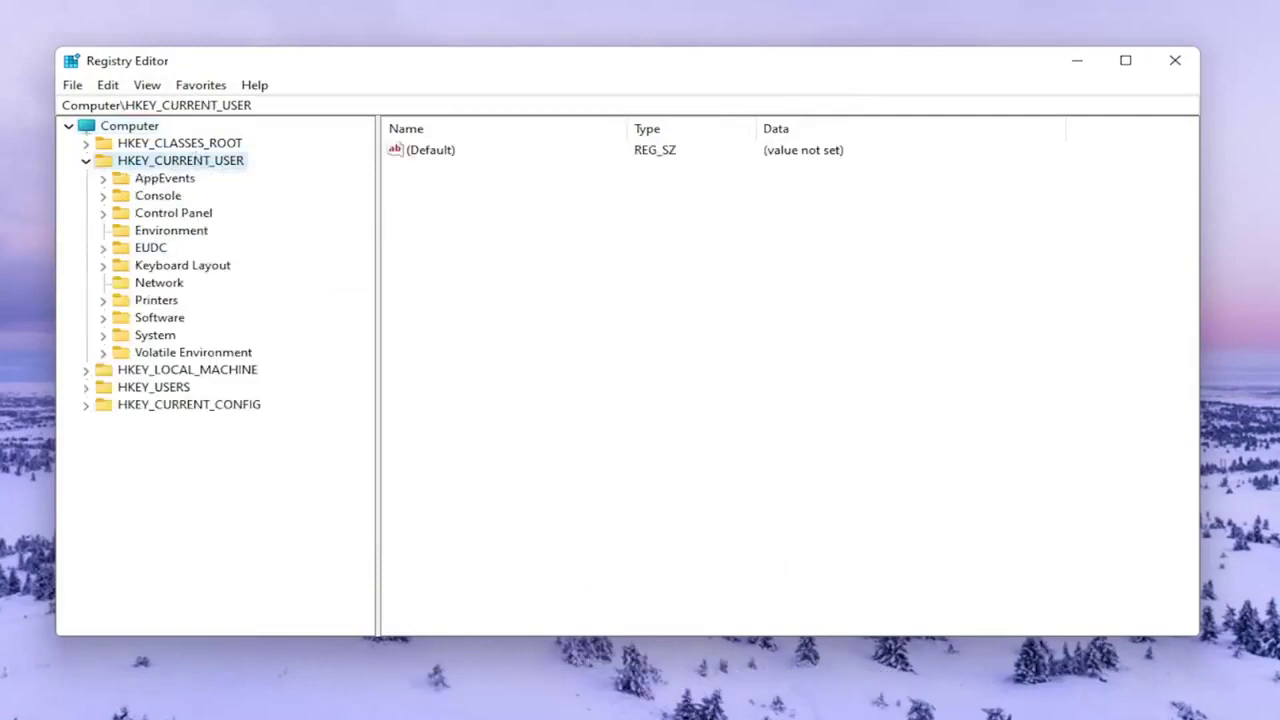
{"action": "left_click", "coordinate": [160, 319]}
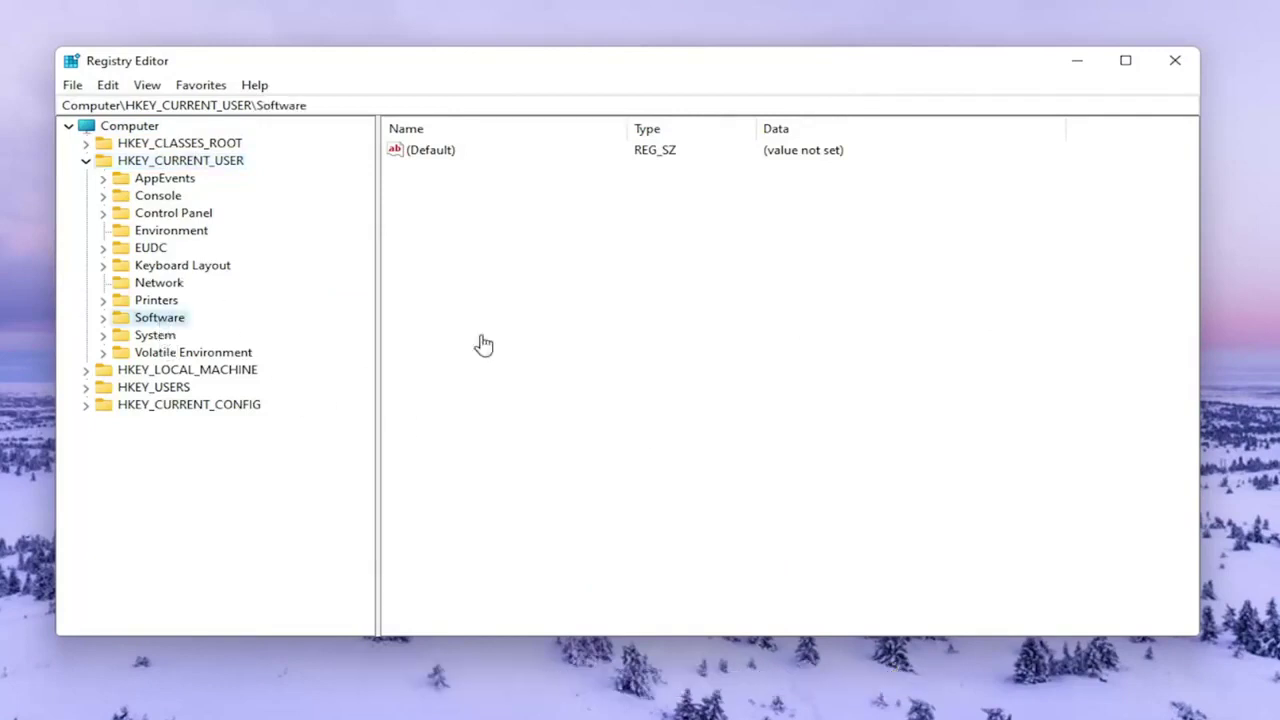
{"action": "double_click", "coordinate": [145, 318]}
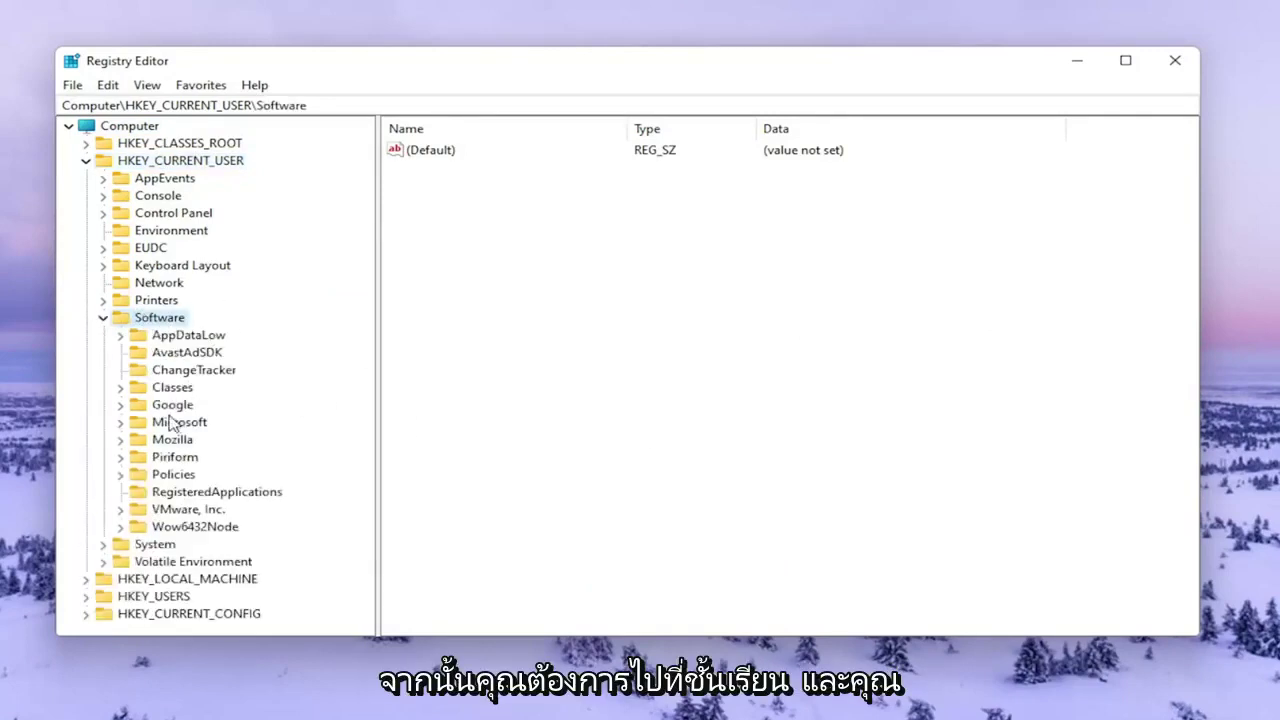
{"action": "left_click", "coordinate": [168, 389]}
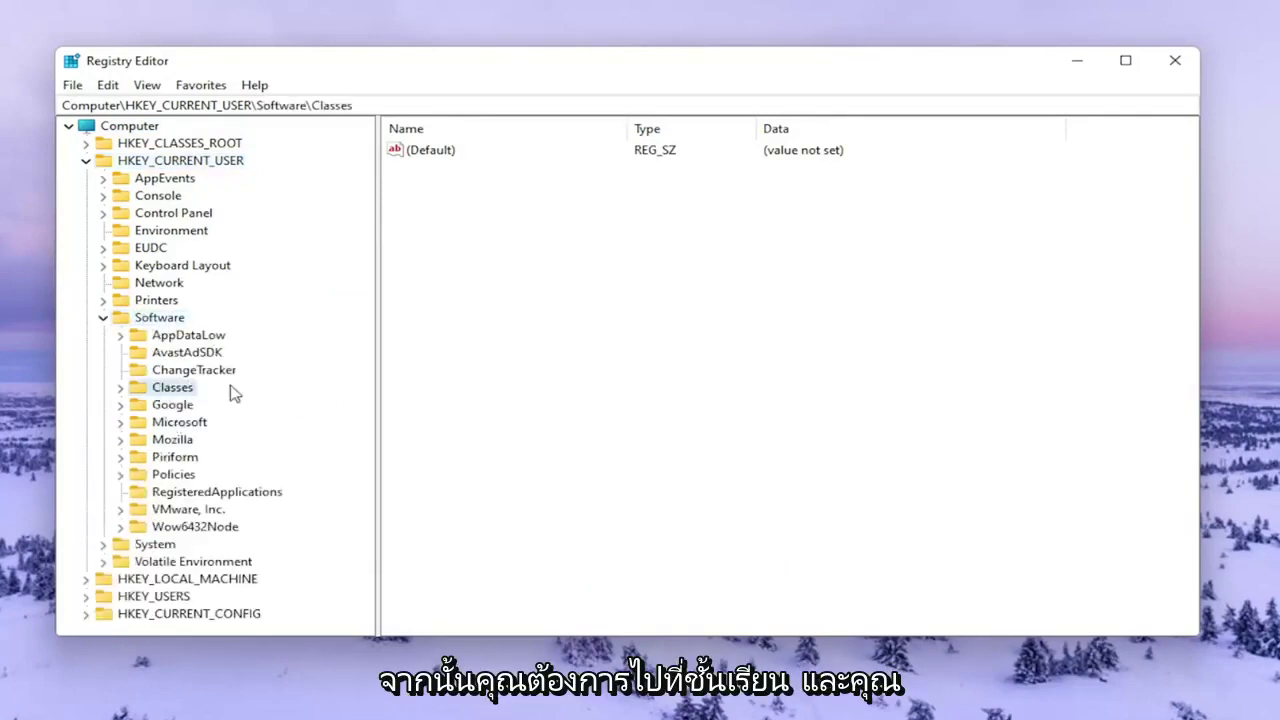
{"action": "double_click", "coordinate": [154, 390]}
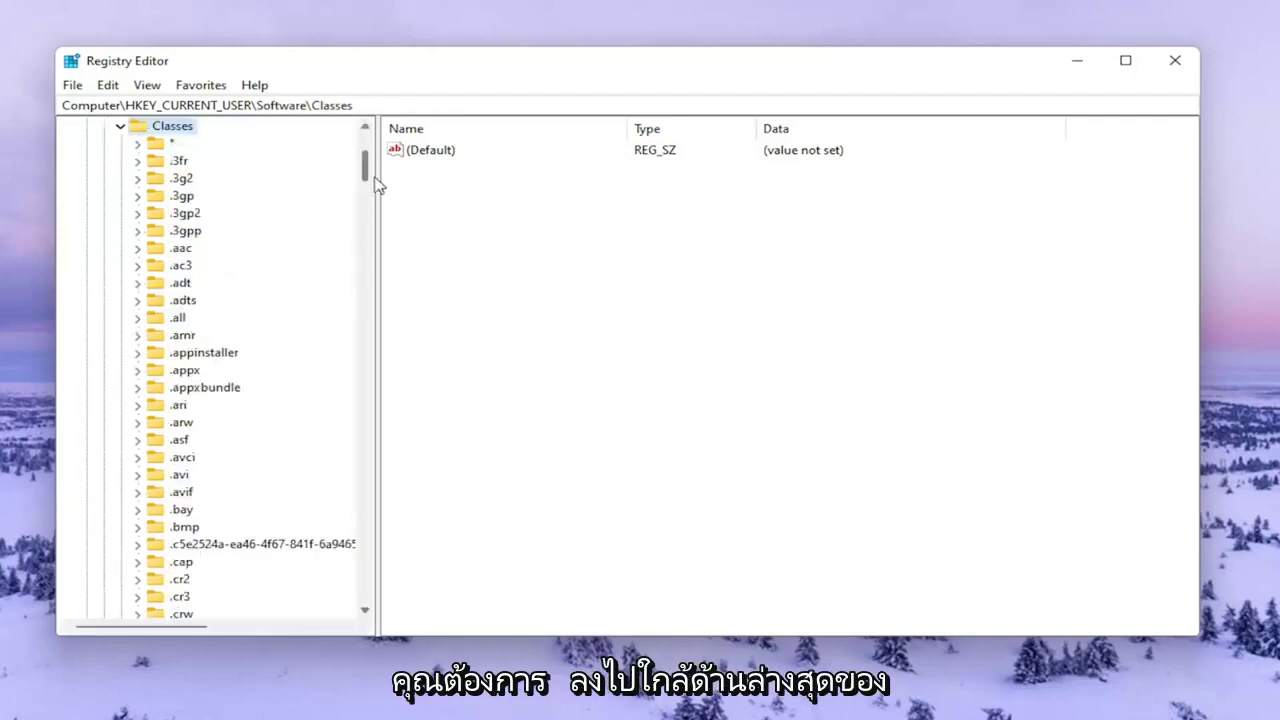
Locate Local Settings among the Classes subkeys, jumping by typing 'inkl'.
{"action": "mouse_move", "coordinate": [372, 178]}
{"action": "left_mouse_down"}
{"action": "mouse_move", "coordinate": [380, 591]}
{"action": "mouse_move", "coordinate": [376, 500]}
{"action": "mouse_move", "coordinate": [389, 480]}
{"action": "left_mouse_up"}
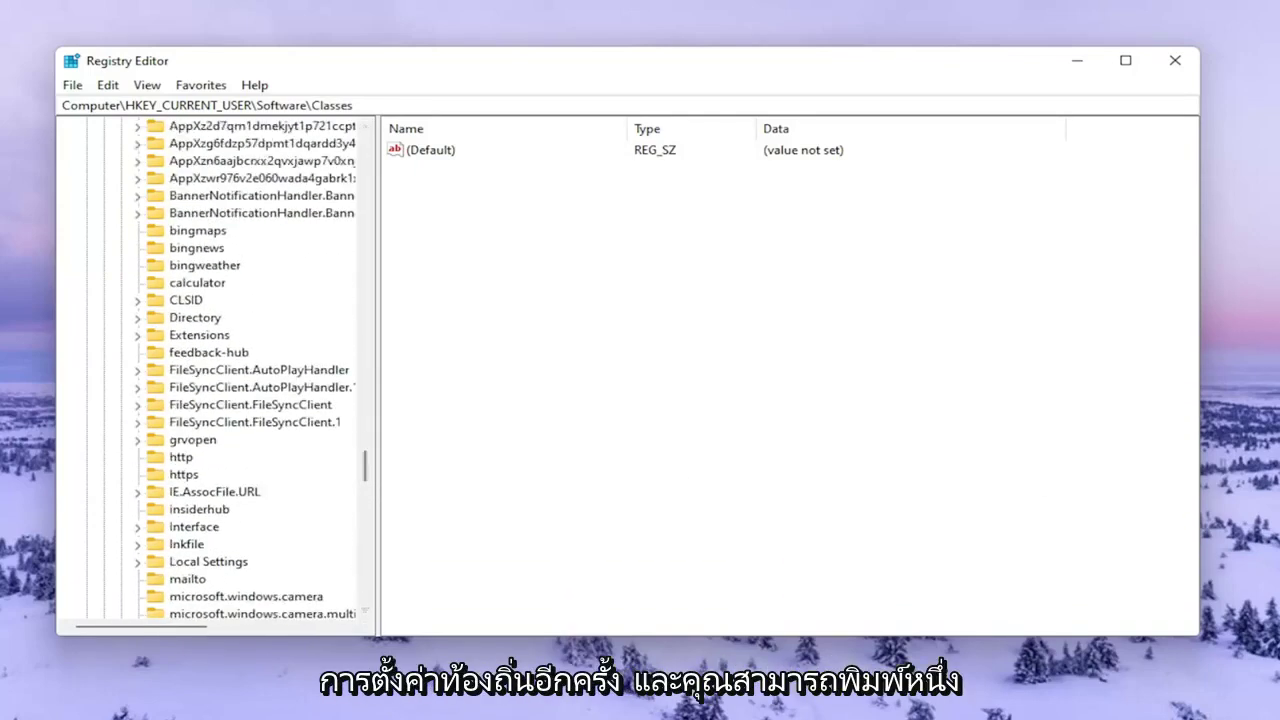
{"action": "scroll", "coordinate": [175, 385], "scroll_direction": "up", "scroll_amount": 3}
{"action": "scroll", "coordinate": [225, 250], "scroll_direction": "up", "scroll_amount": 3}
{"action": "left_click", "coordinate": [225, 246]}
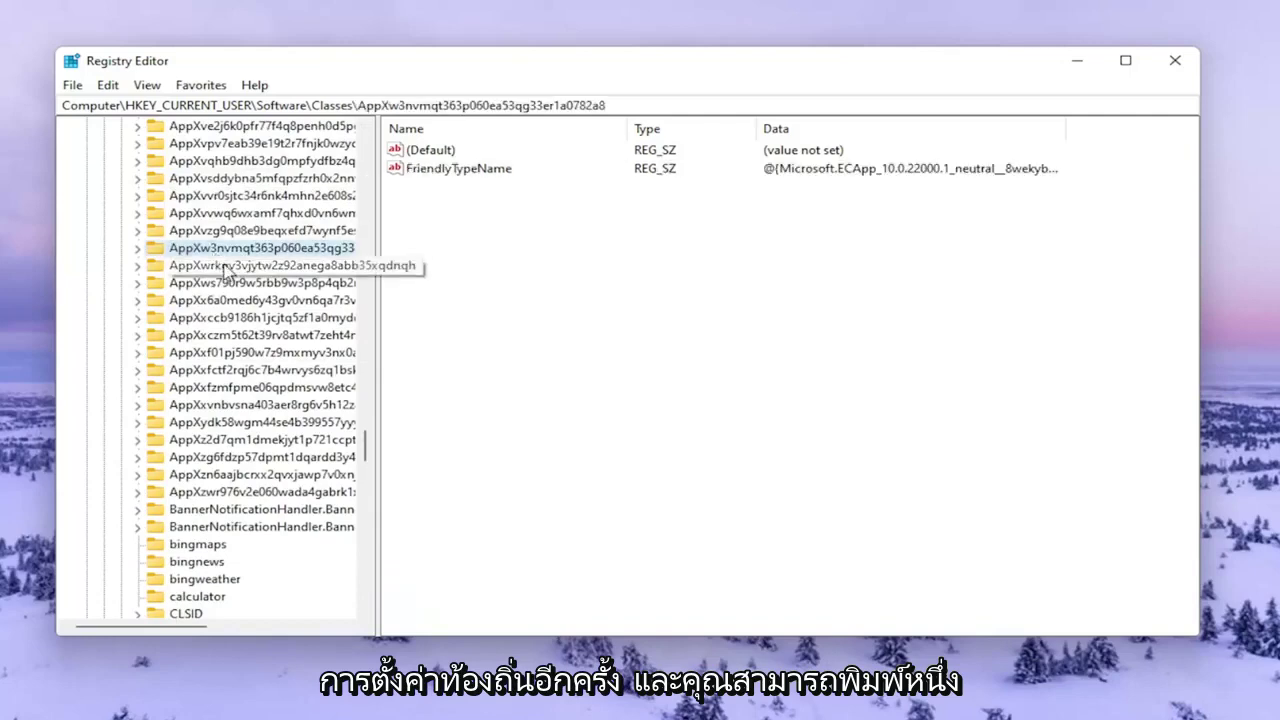
{"action": "type", "text": "inkl"}
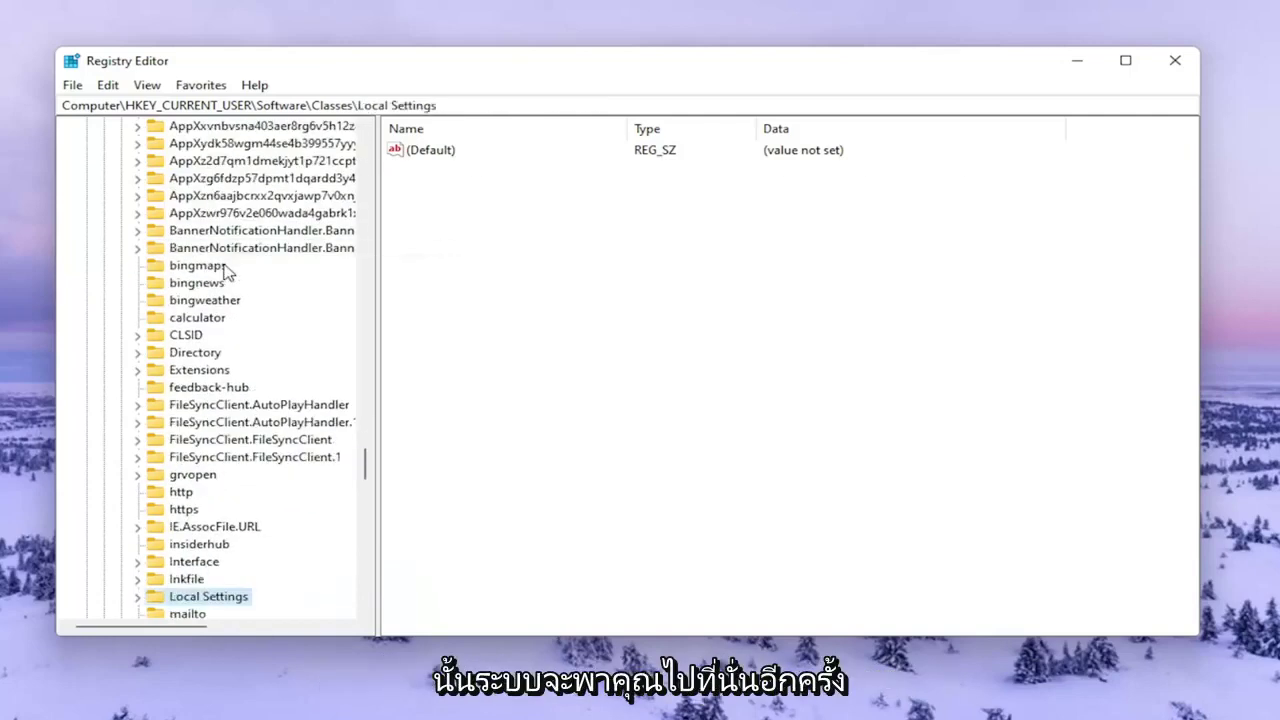
{"action": "scroll", "coordinate": [226, 330], "scroll_direction": "up", "scroll_amount": 1}
{"action": "scroll", "coordinate": [228, 386], "scroll_direction": "down", "scroll_amount": 2}
{"action": "scroll", "coordinate": [210, 470], "scroll_direction": "down", "scroll_amount": 2}
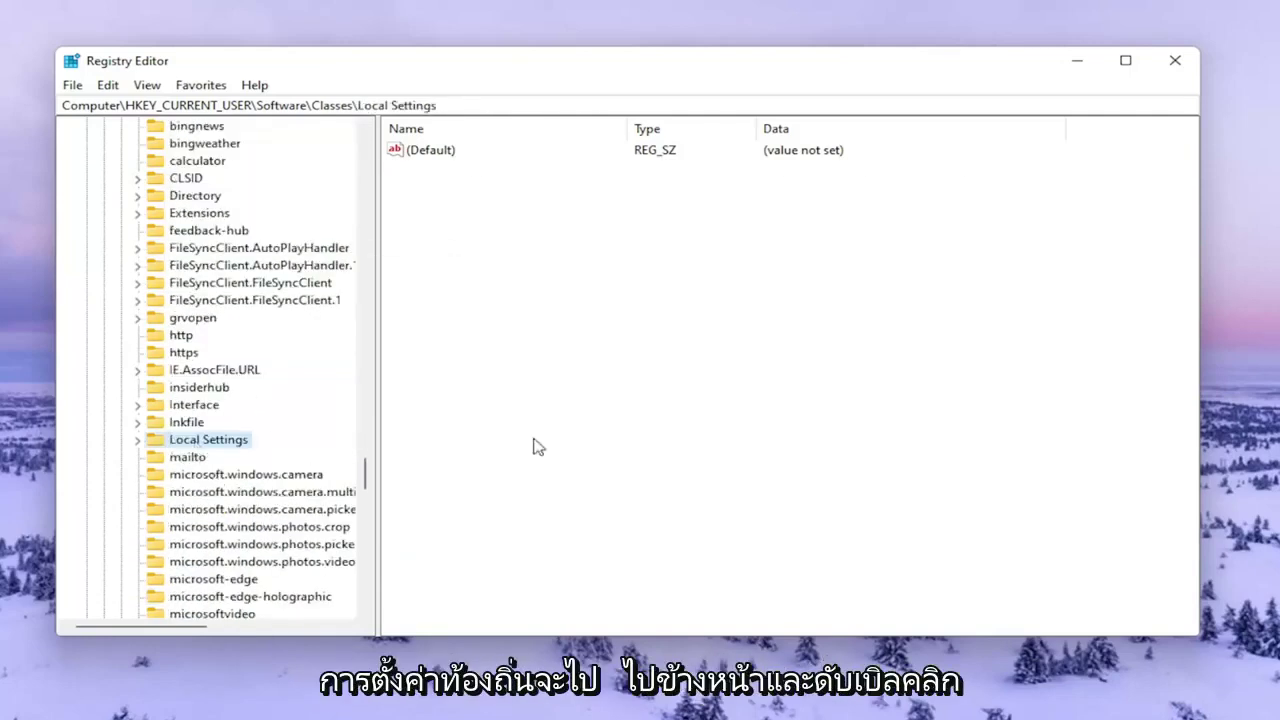
Expand Local Settings\Software\Microsoft\Windows down to the Shell key.
{"action": "double_click", "coordinate": [182, 440]}
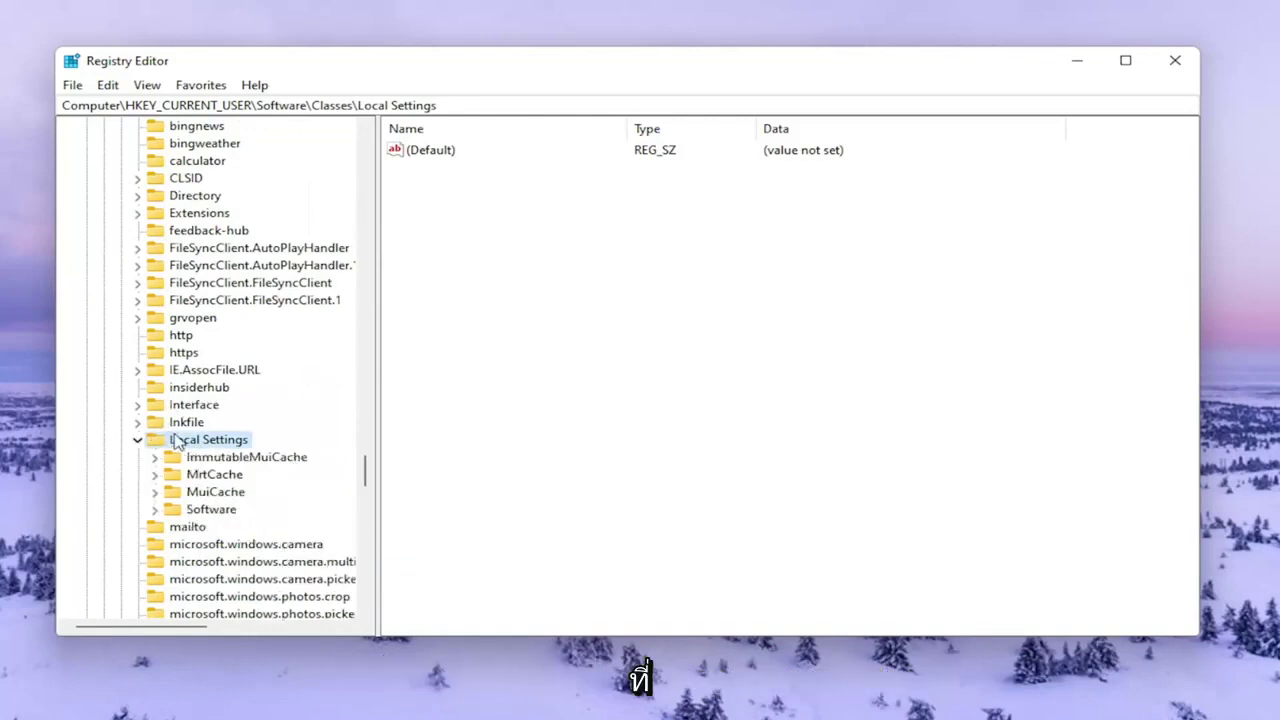
{"action": "left_click", "coordinate": [208, 498]}
{"action": "double_click", "coordinate": [209, 509]}
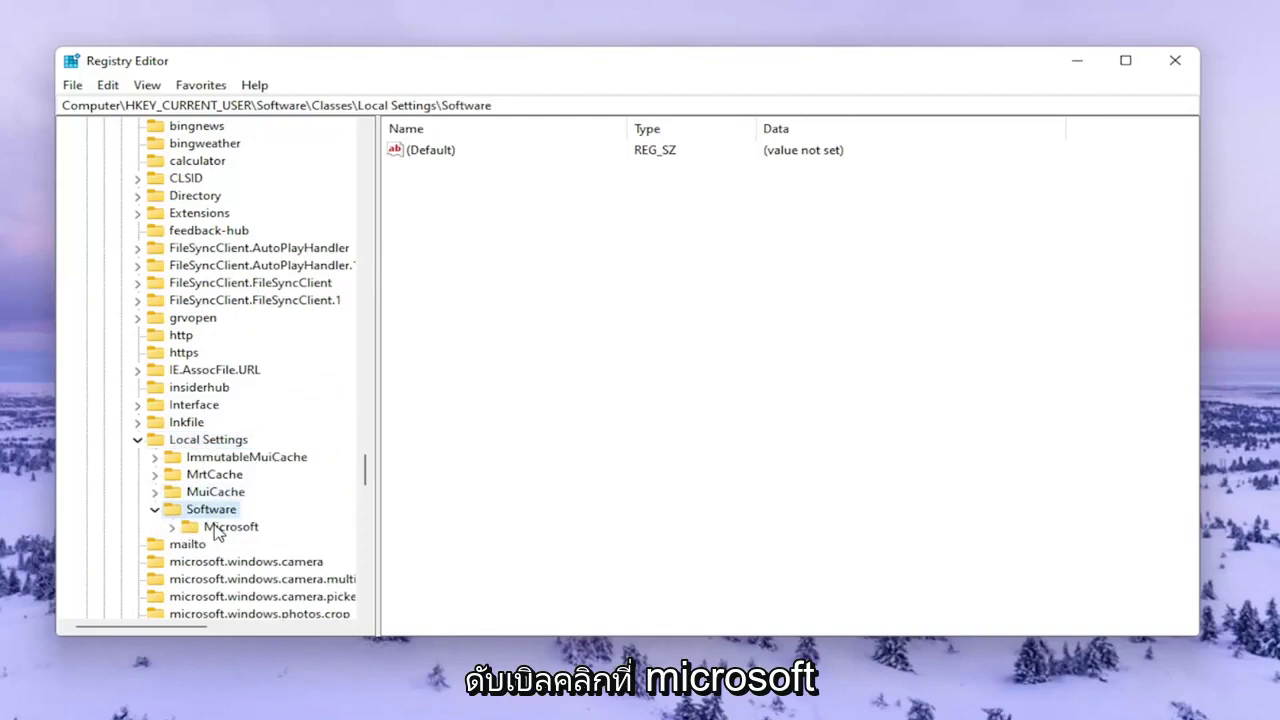
{"action": "double_click", "coordinate": [215, 530]}
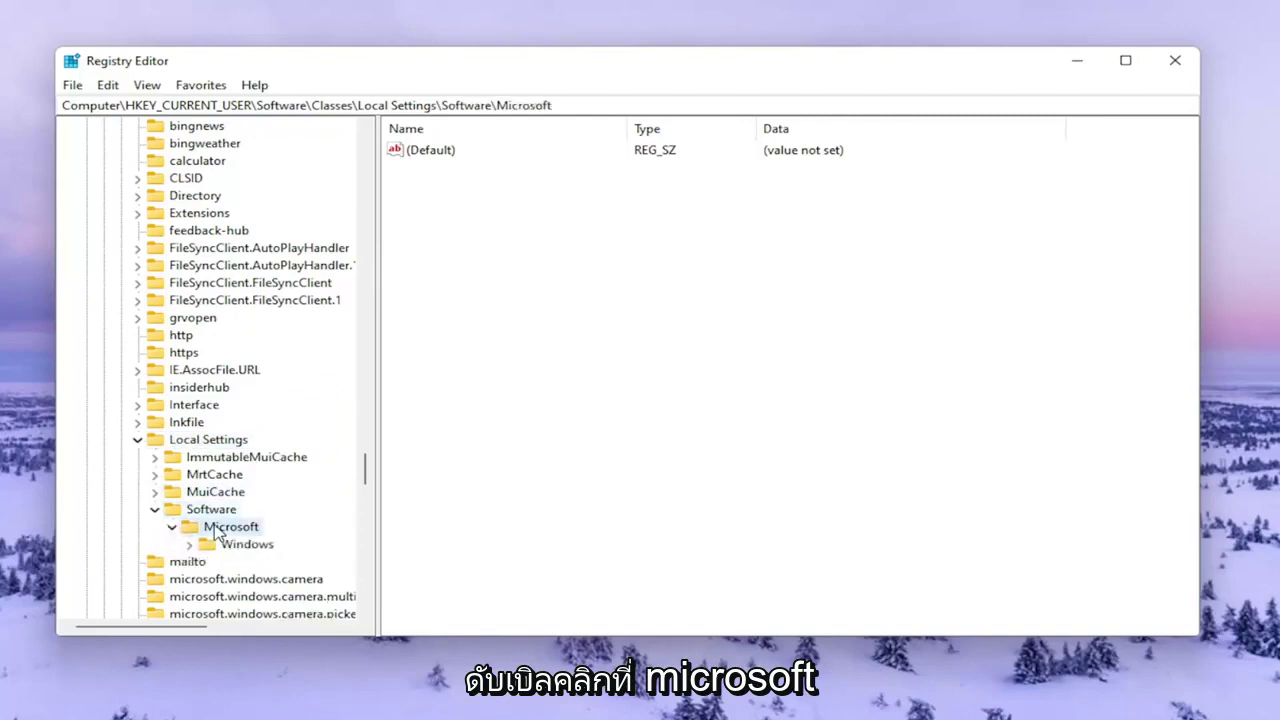
{"action": "double_click", "coordinate": [216, 547]}
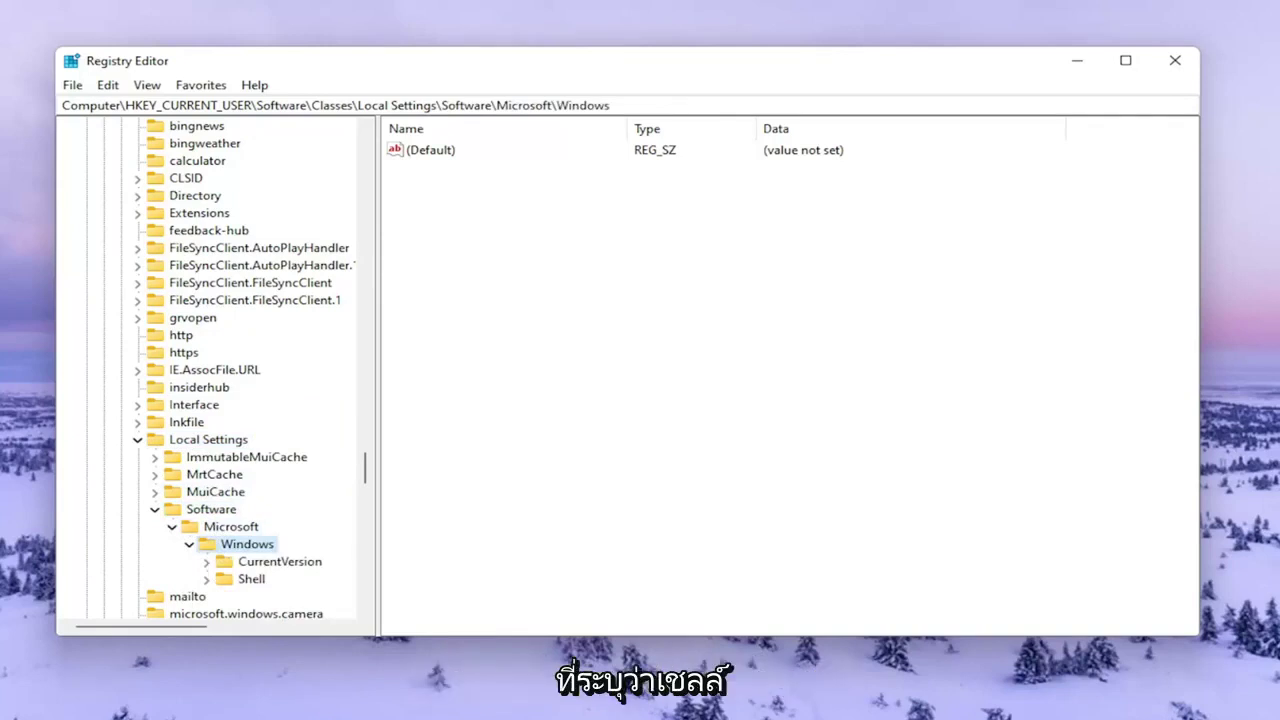
{"action": "double_click", "coordinate": [246, 579]}
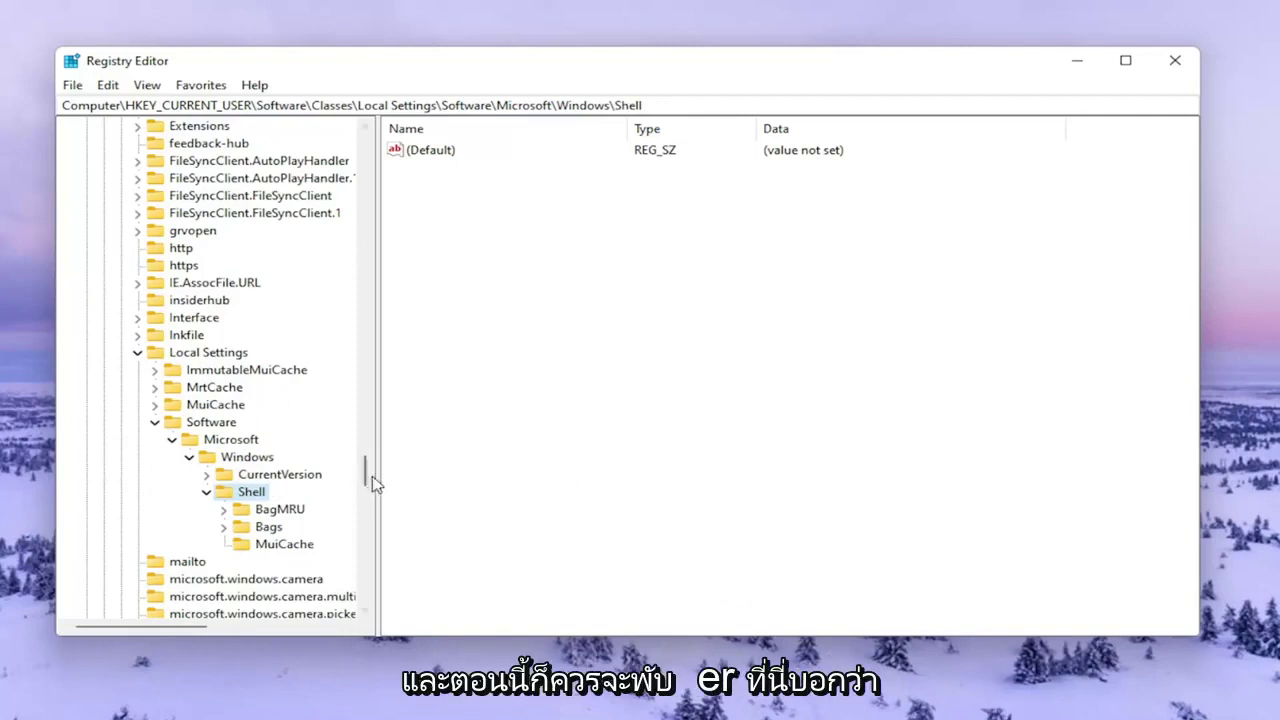
Widen the key tree and permanently delete the BagMRU key with its subkeys.
{"action": "left_click_drag", "start_coordinate": [373, 461], "coordinate": [415, 461]}
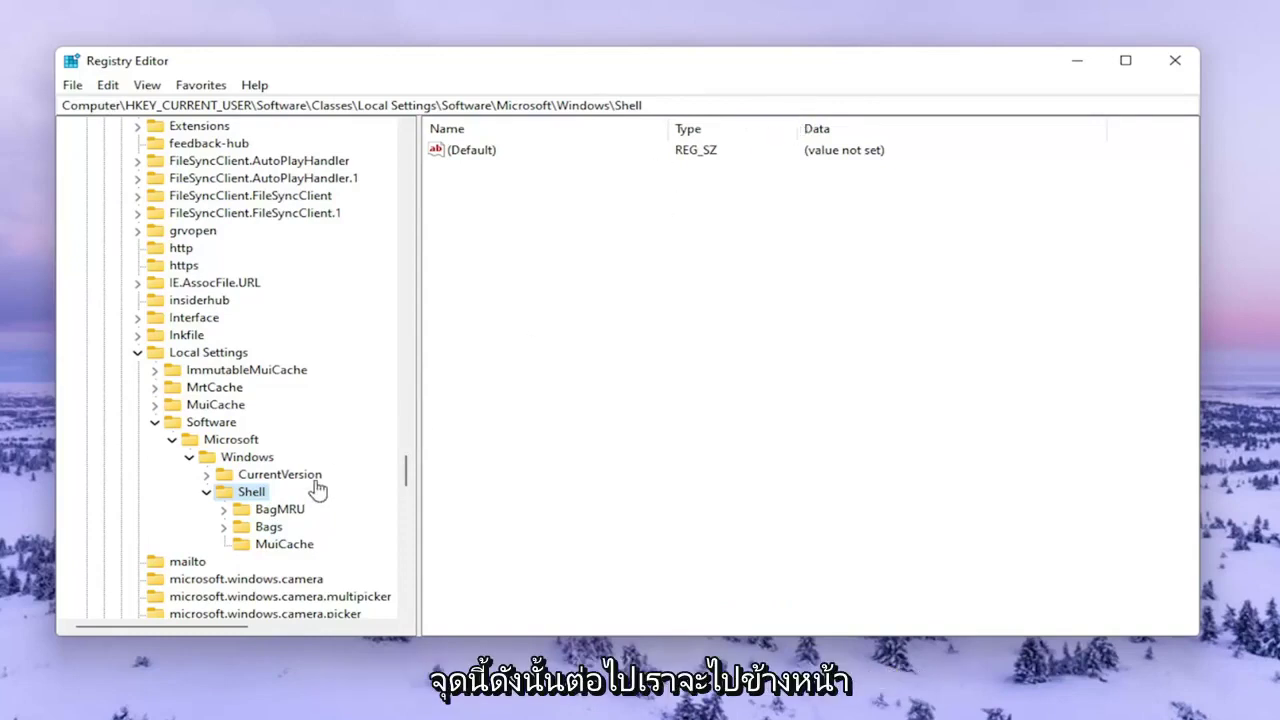
{"action": "left_click", "coordinate": [268, 511]}
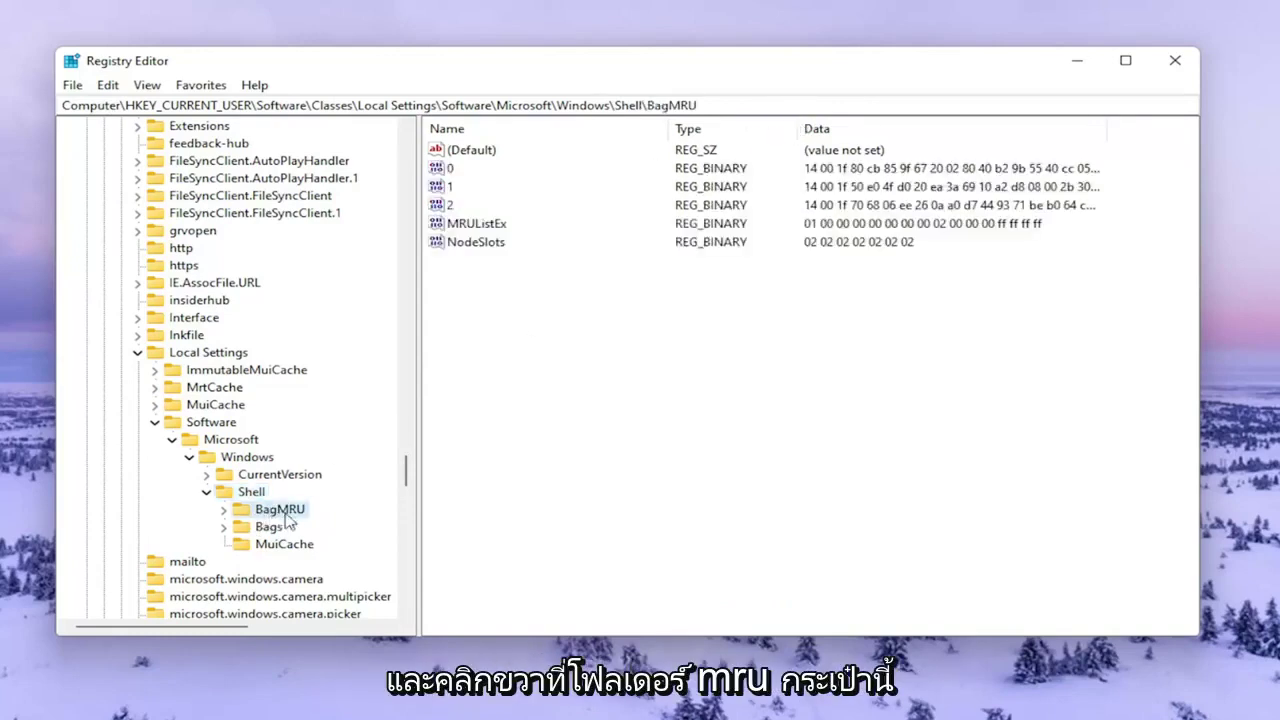
{"action": "right_click", "coordinate": [290, 514]}
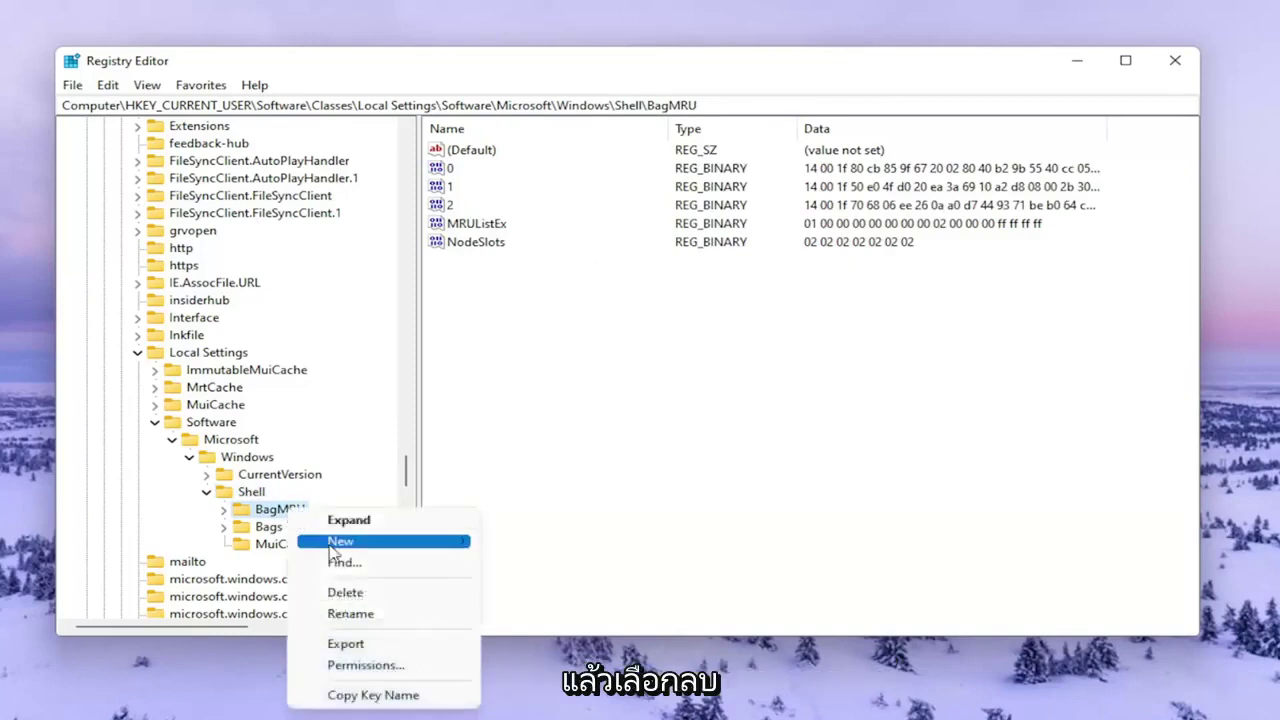
{"action": "left_click", "coordinate": [345, 594]}
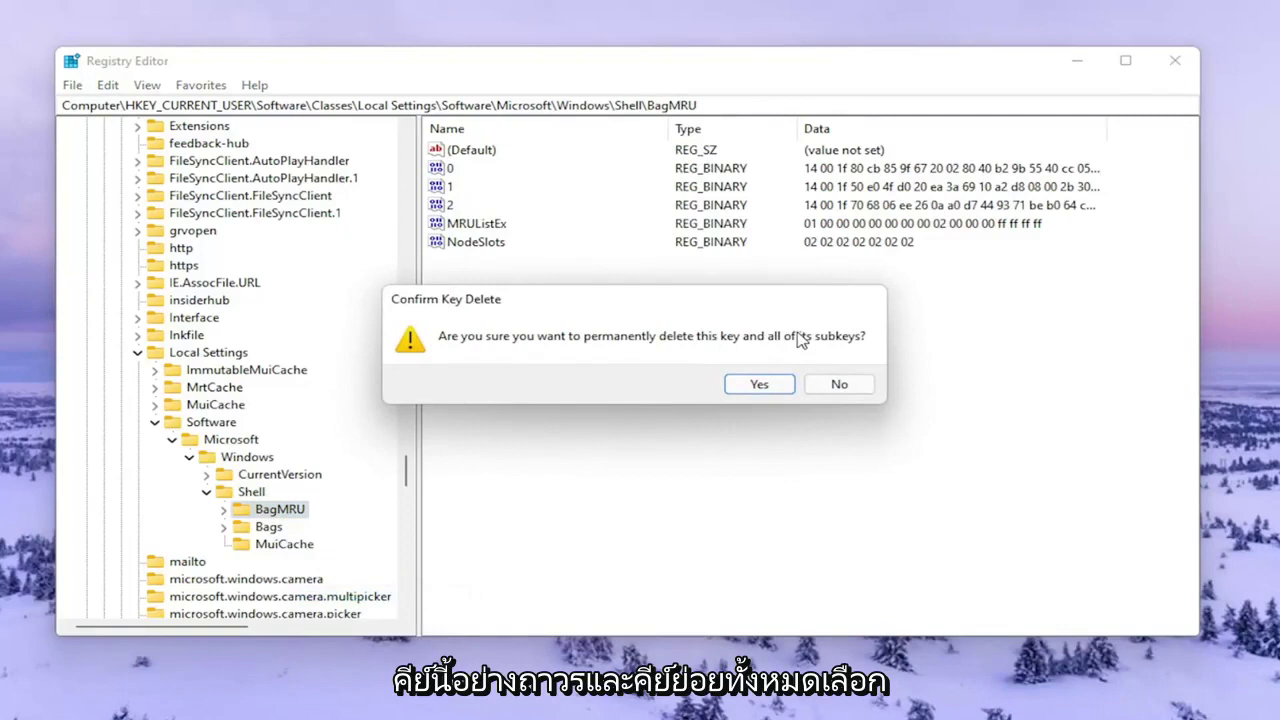
{"action": "left_click", "coordinate": [777, 386]}
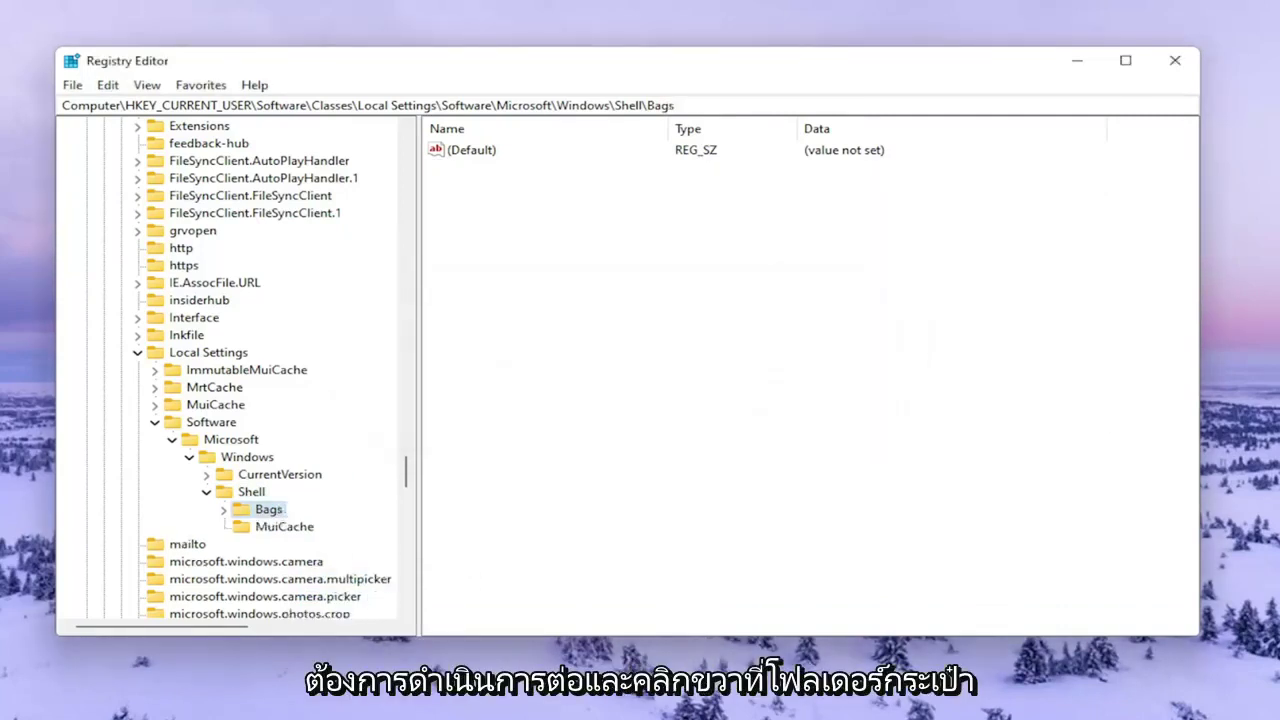
Permanently delete the Bags key, leaving only MuiCache under Shell.
{"action": "right_click", "coordinate": [266, 510]}
{"action": "left_click", "coordinate": [312, 595]}
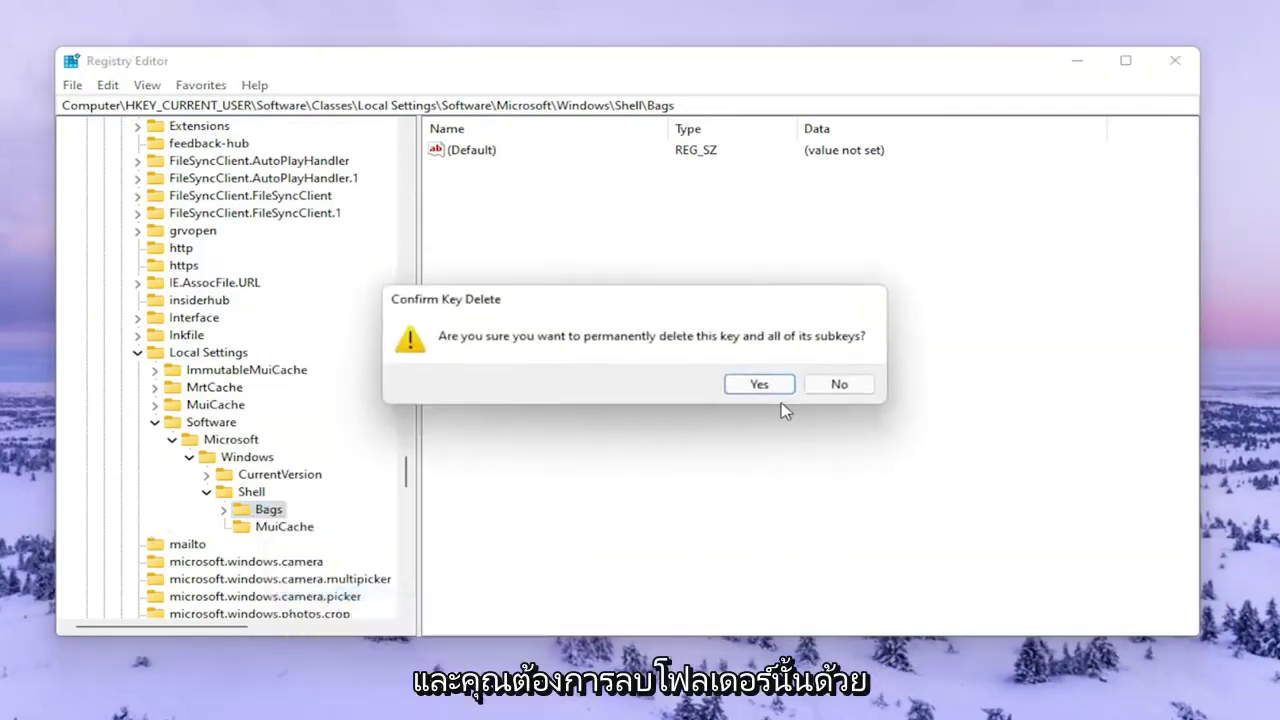
{"action": "left_click", "coordinate": [758, 385]}
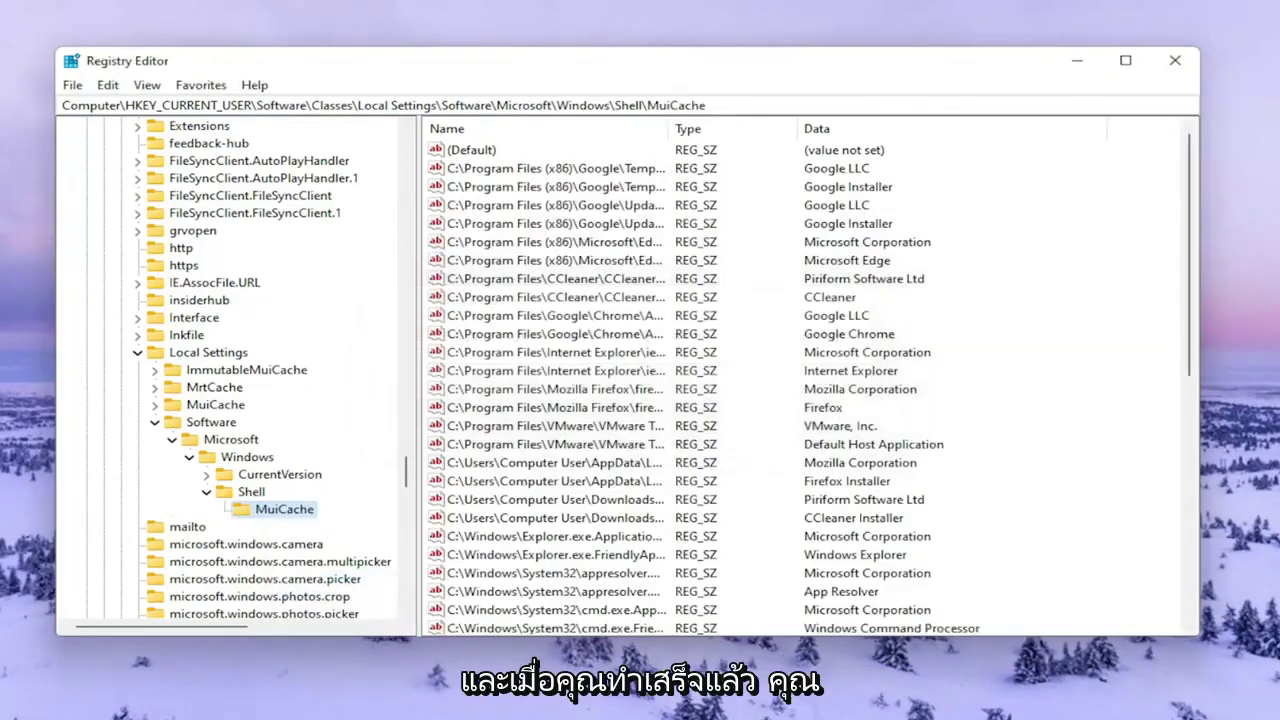
Collapse the Shell, Microsoft, Software, Local Settings, Classes and HKCU Software branches.
{"action": "left_click", "coordinate": [206, 492]}
{"action": "left_click", "coordinate": [173, 440]}
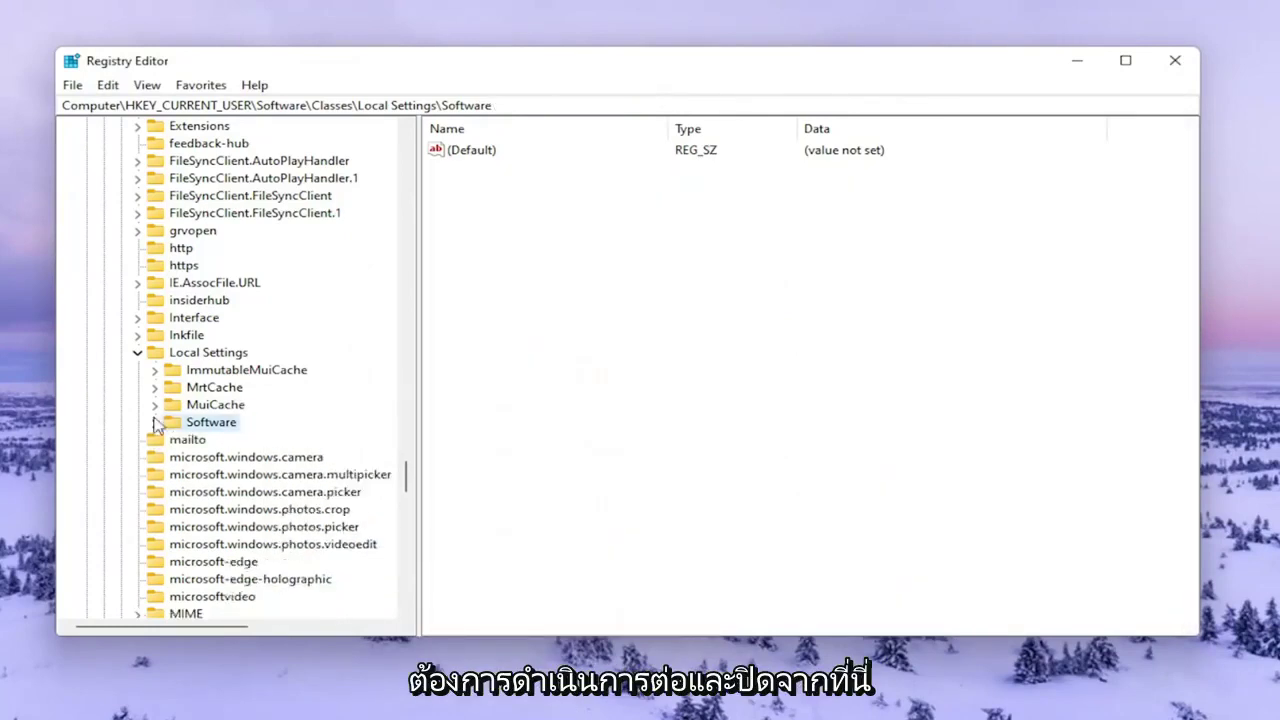
{"action": "left_click", "coordinate": [138, 352]}
{"action": "scroll", "coordinate": [286, 434], "scroll_direction": "up", "scroll_amount": 5}
{"action": "scroll", "coordinate": [392, 405], "scroll_direction": "up", "scroll_amount": 10}
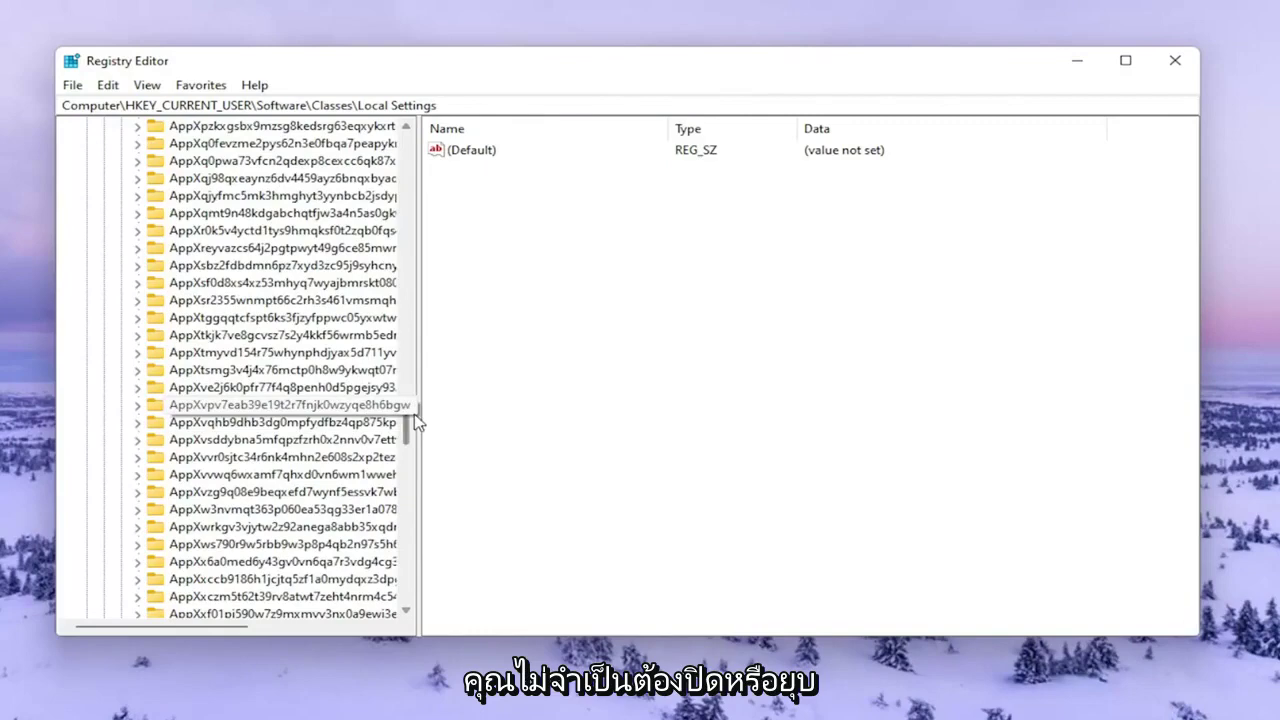
{"action": "left_click_drag", "start_coordinate": [407, 428], "coordinate": [420, 150]}
{"action": "scroll", "coordinate": [229, 377], "scroll_direction": "up", "scroll_amount": 3}
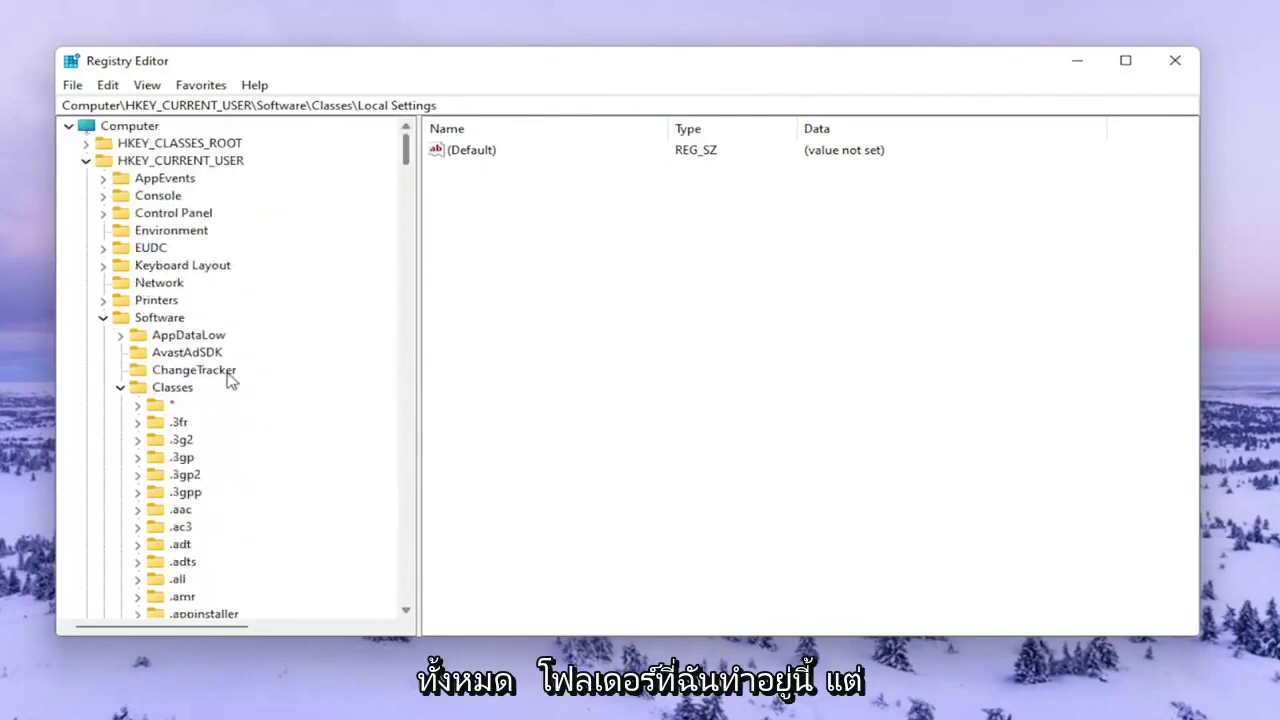
{"action": "left_click", "coordinate": [120, 386]}
{"action": "left_click", "coordinate": [103, 317]}
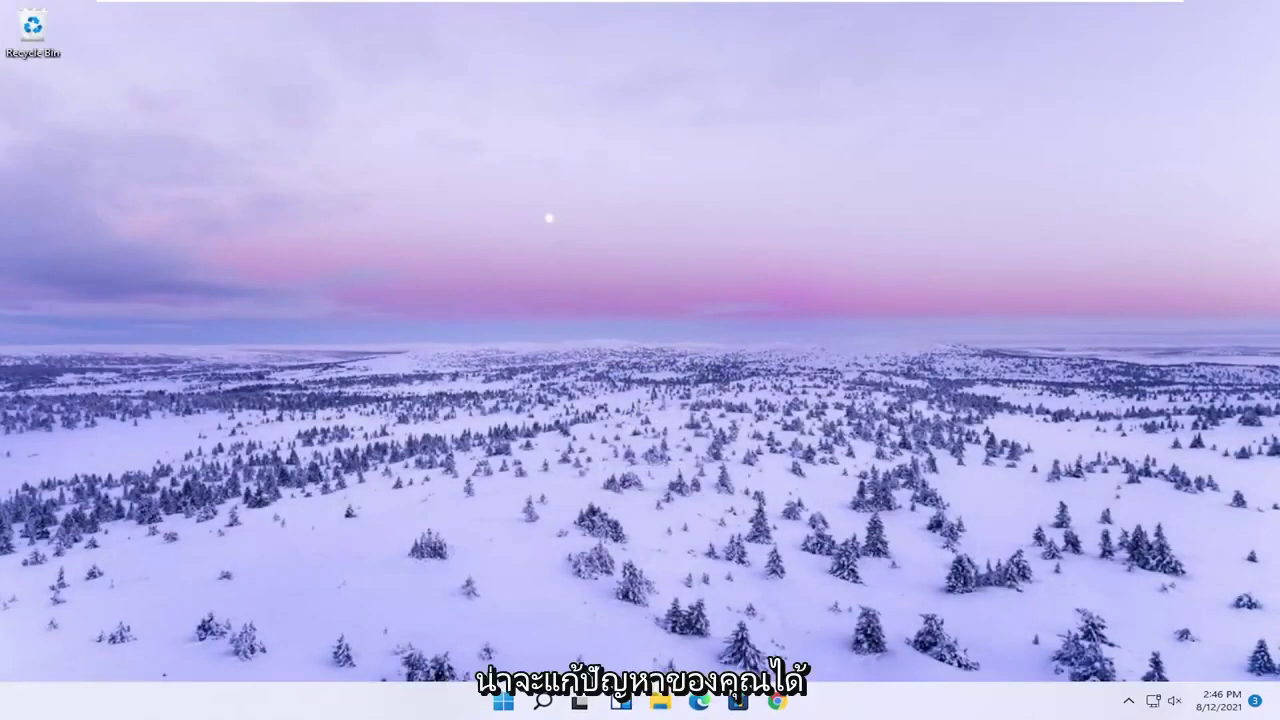
{"action": "left_click", "coordinate": [660, 698]}
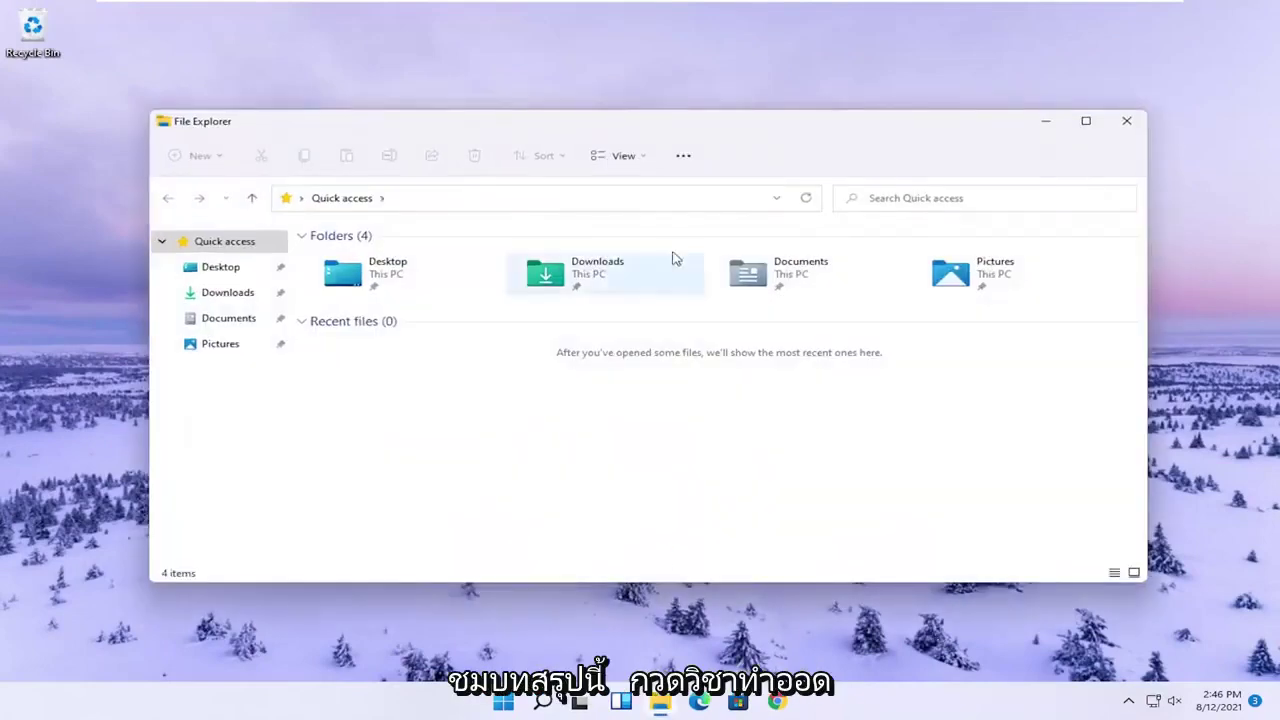
{"action": "left_click", "coordinate": [1122, 124]}
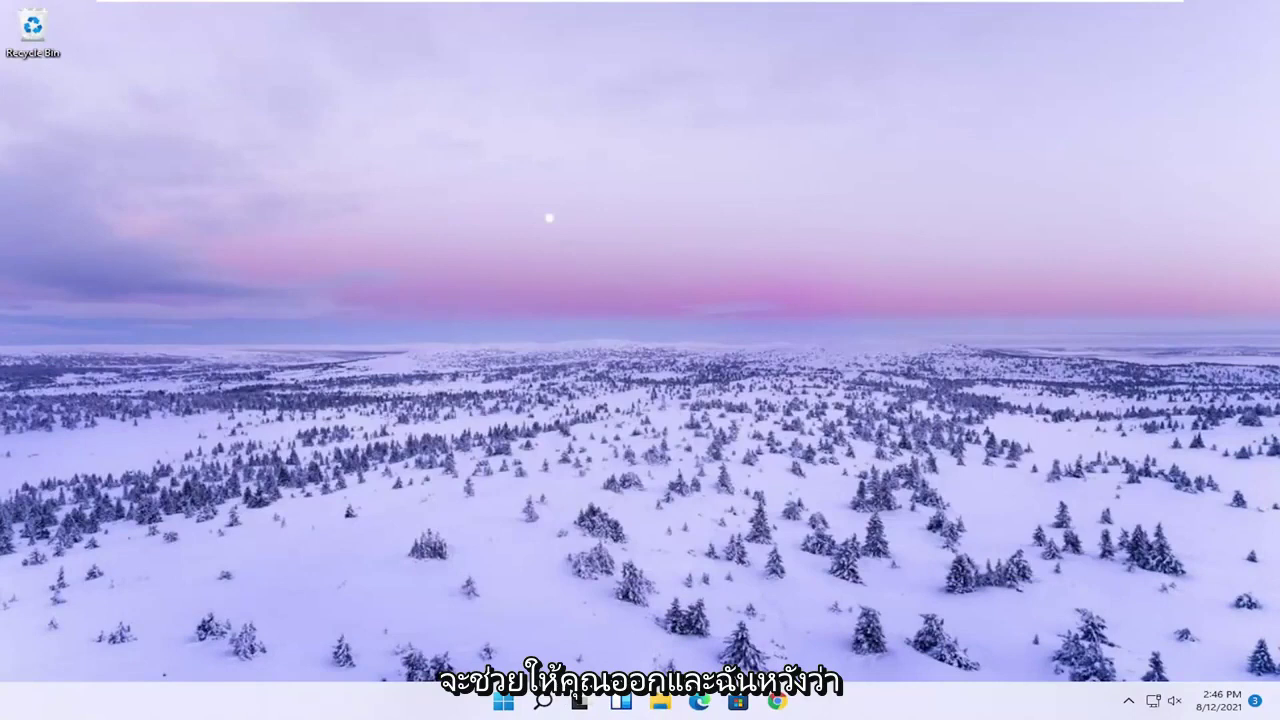